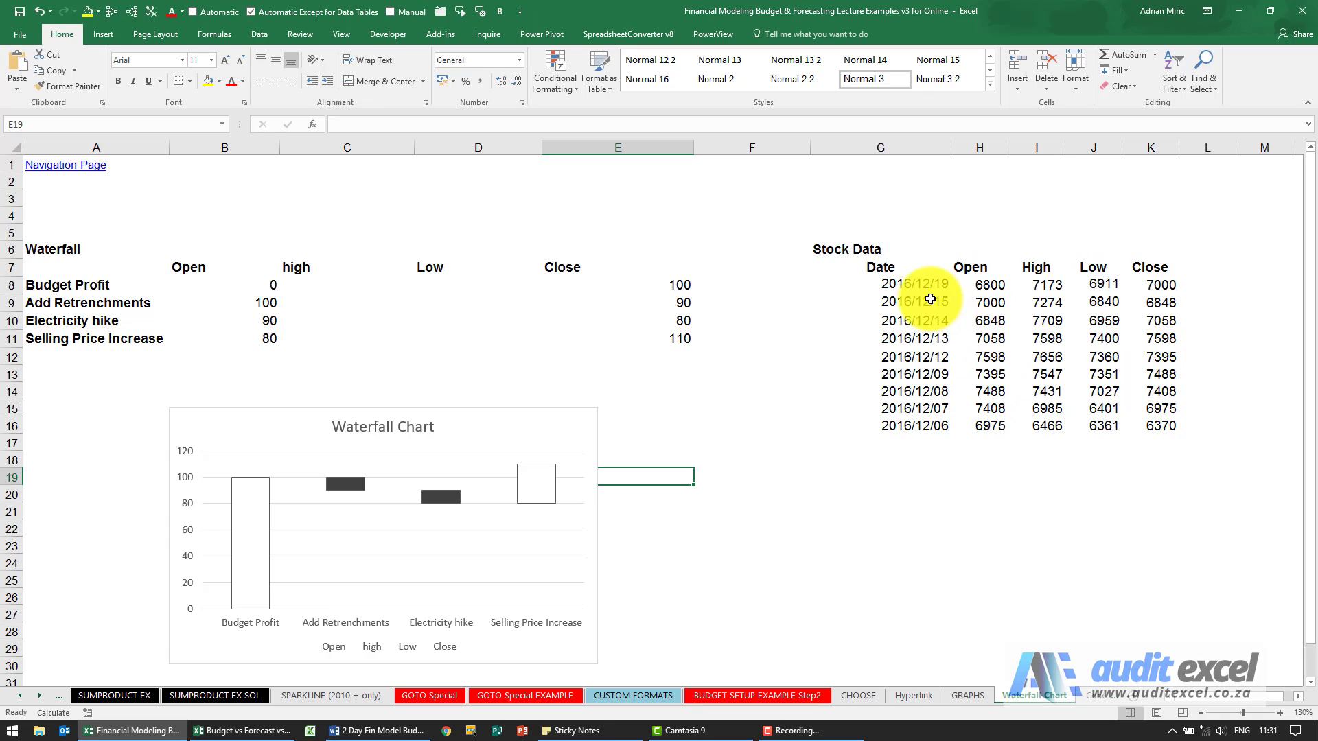
Step: Insert an Open-High-Low-Close stock chart from the stock data in G7:K16 and move it clear of the Waterfall Chart
drag(875, 266, 1125, 427)
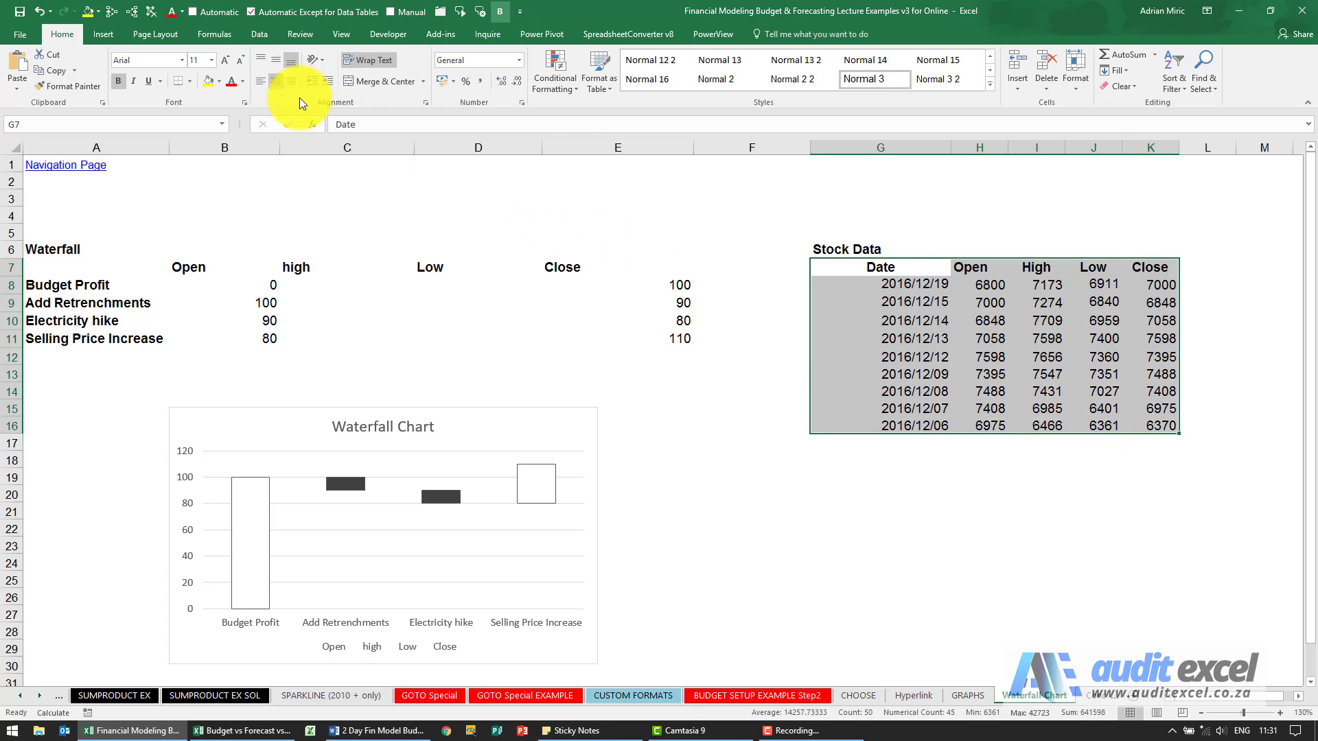
click(95, 31)
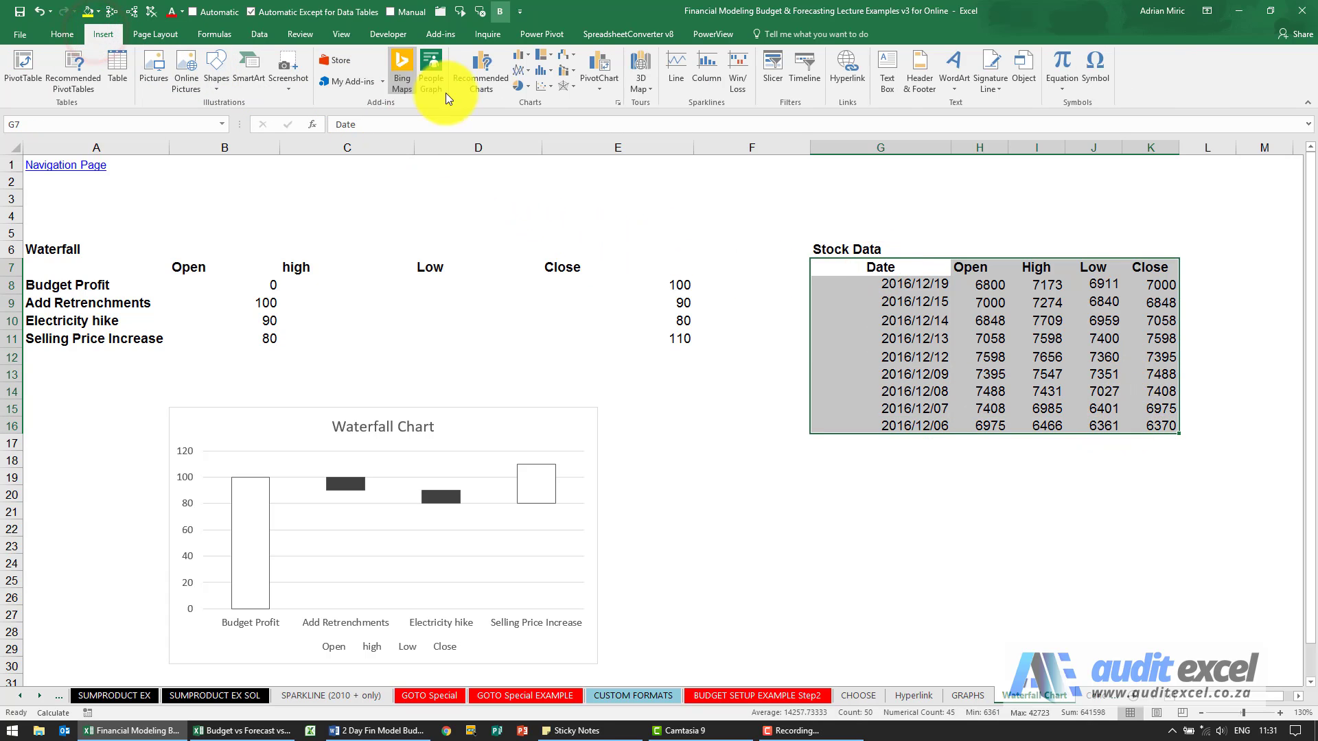
click(567, 55)
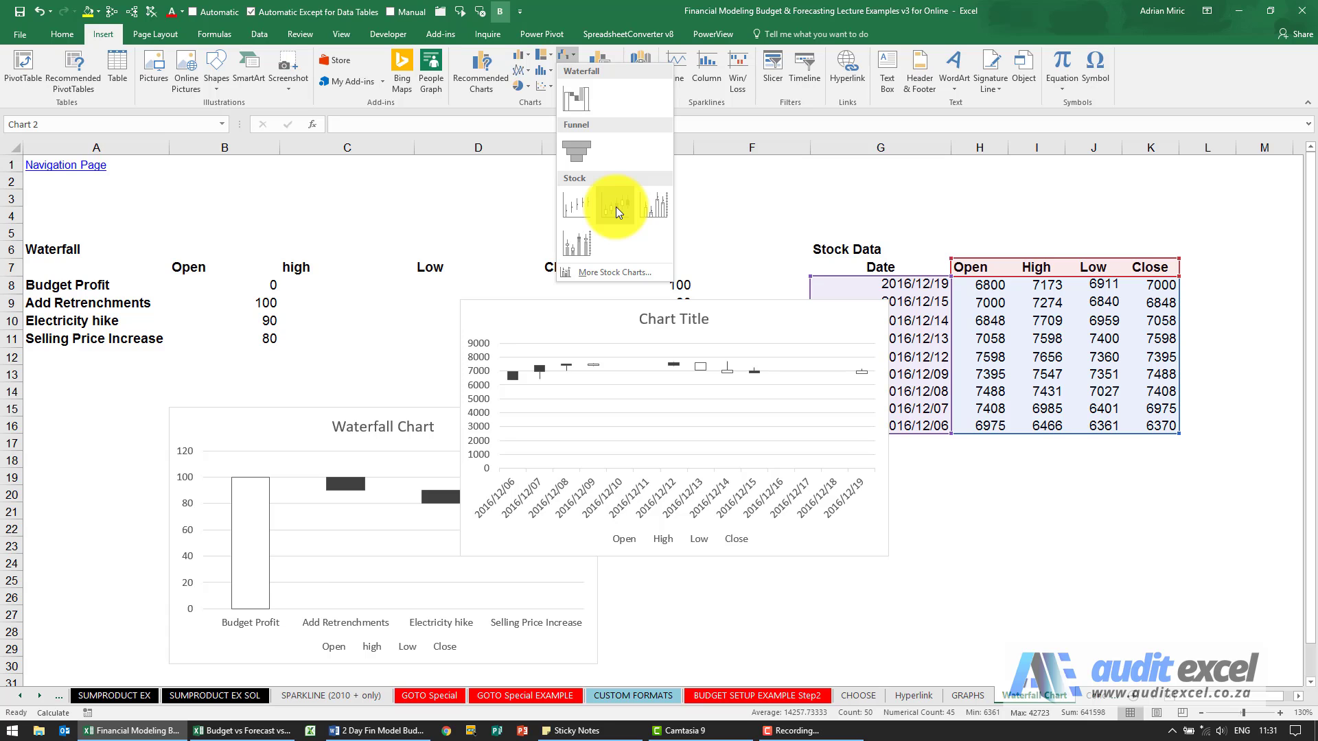
click(616, 207)
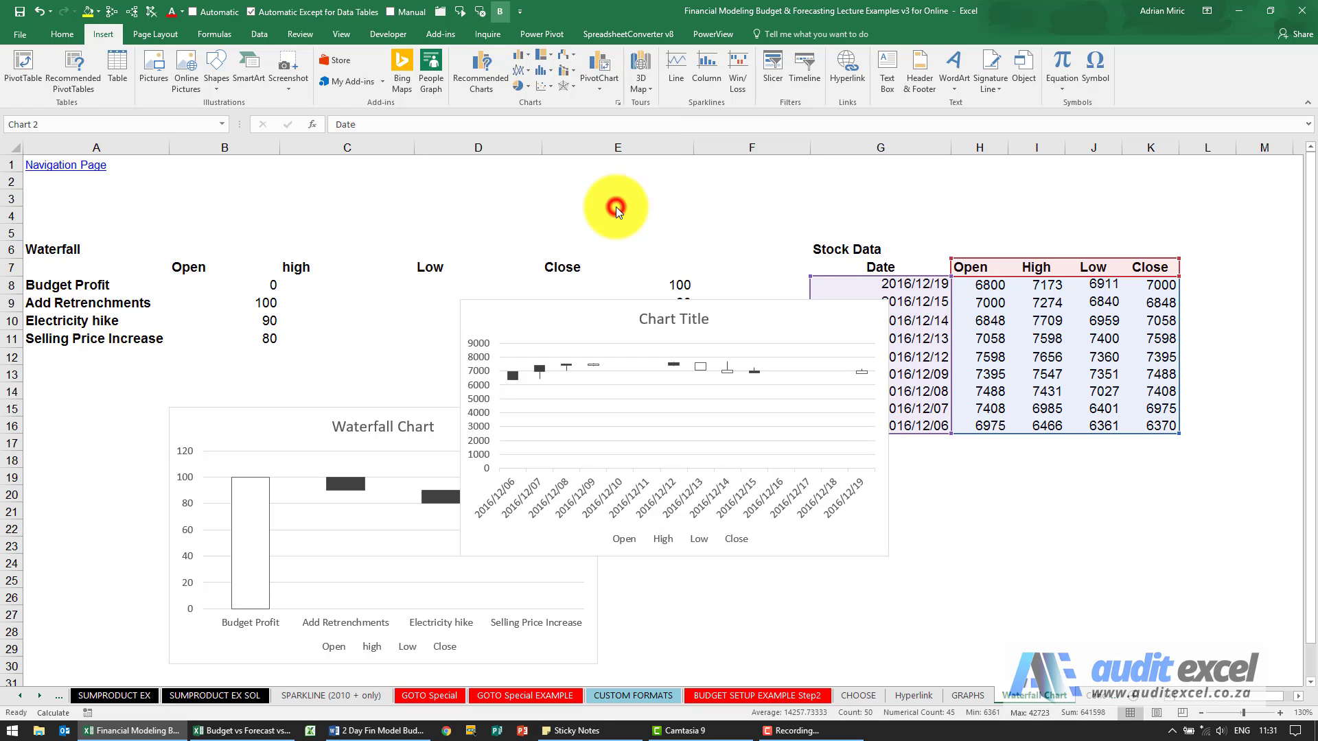
drag(793, 331, 1025, 397)
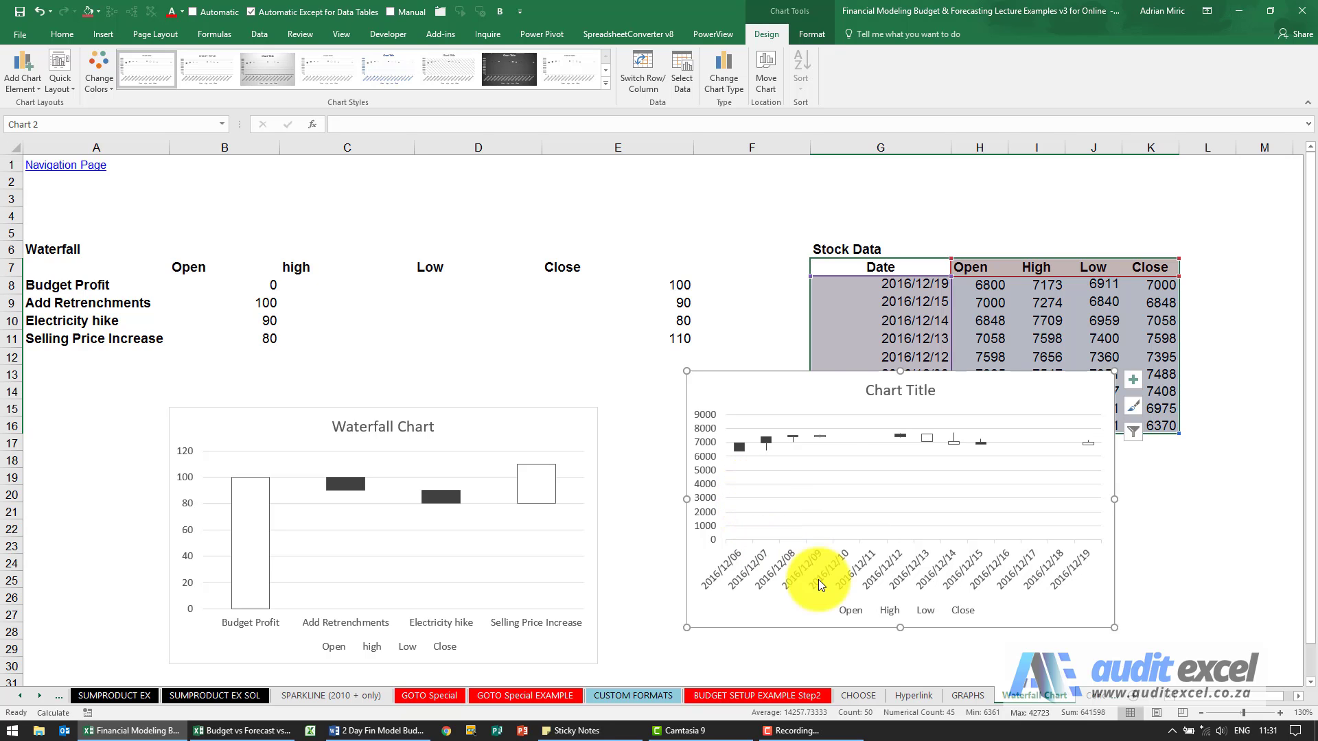
Step: Set the stock chart's horizontal date axis to the Text axis type and move the chart lower on the sheet
right_click(894, 570)
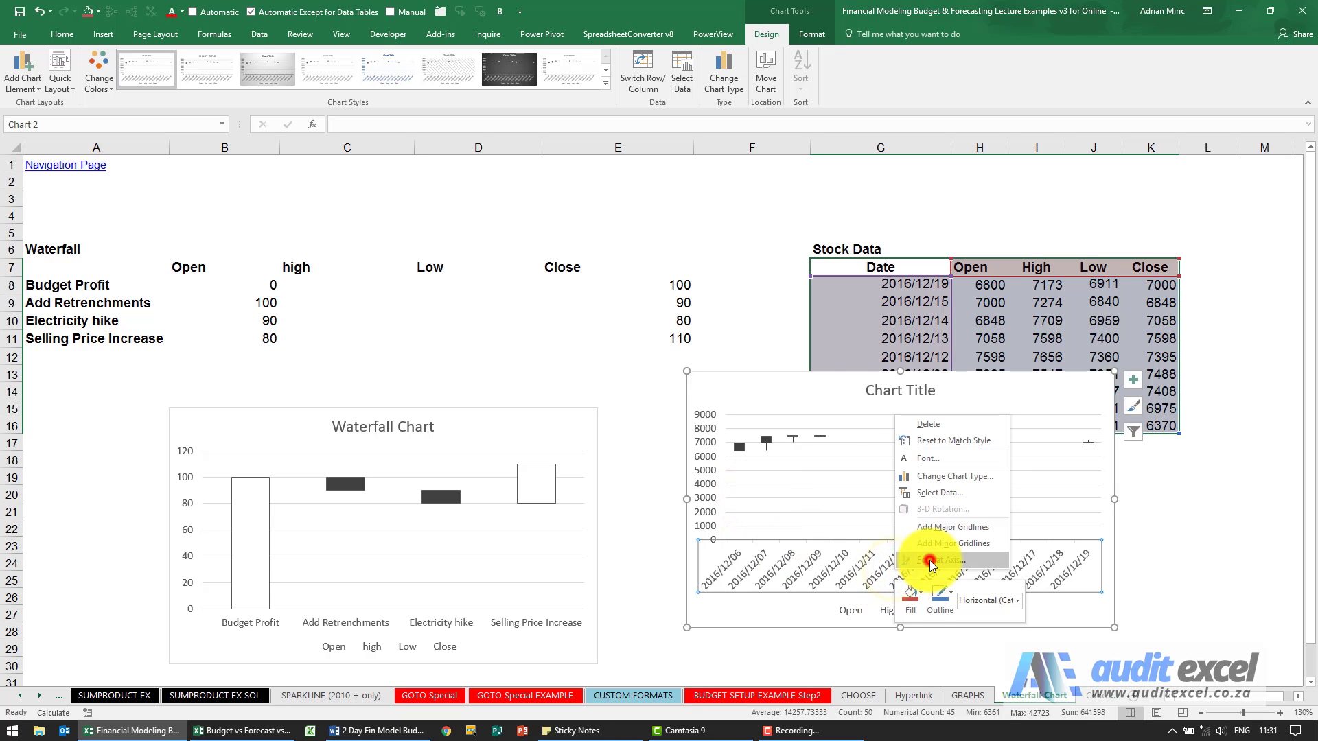
click(938, 560)
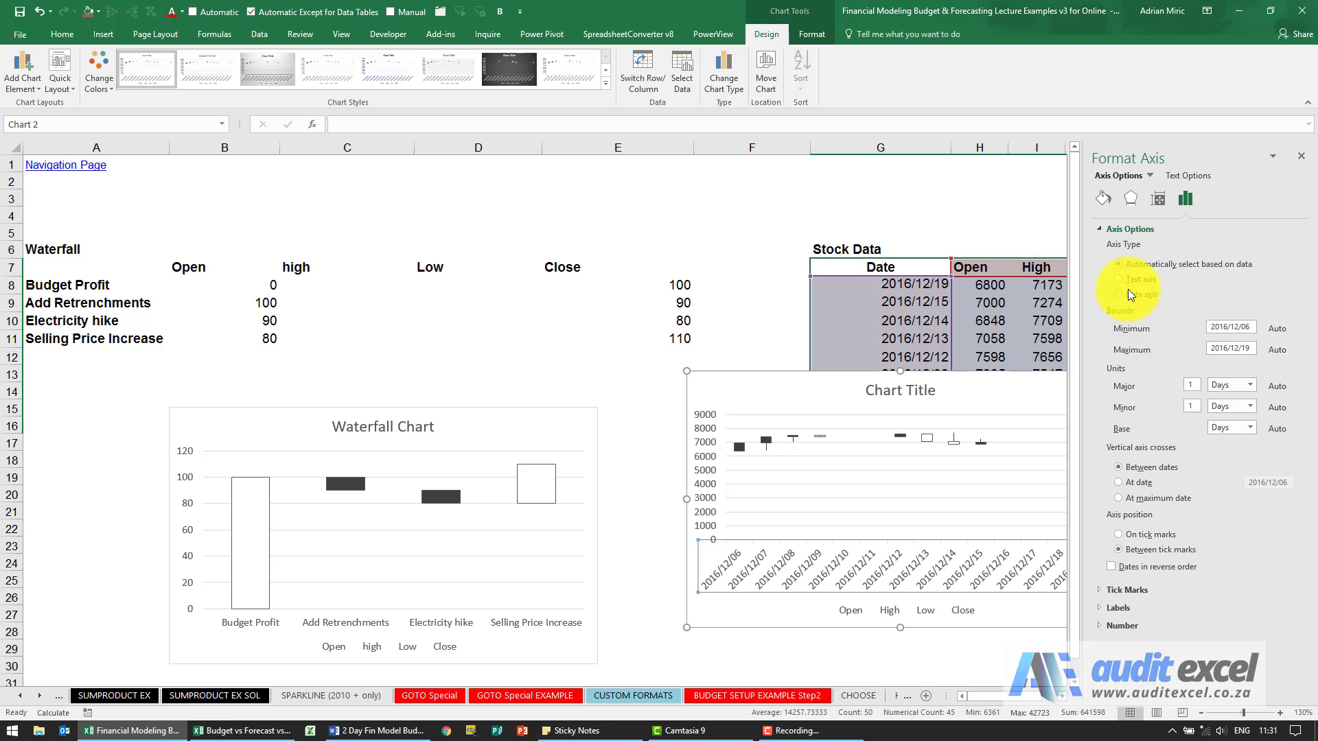
click(1126, 281)
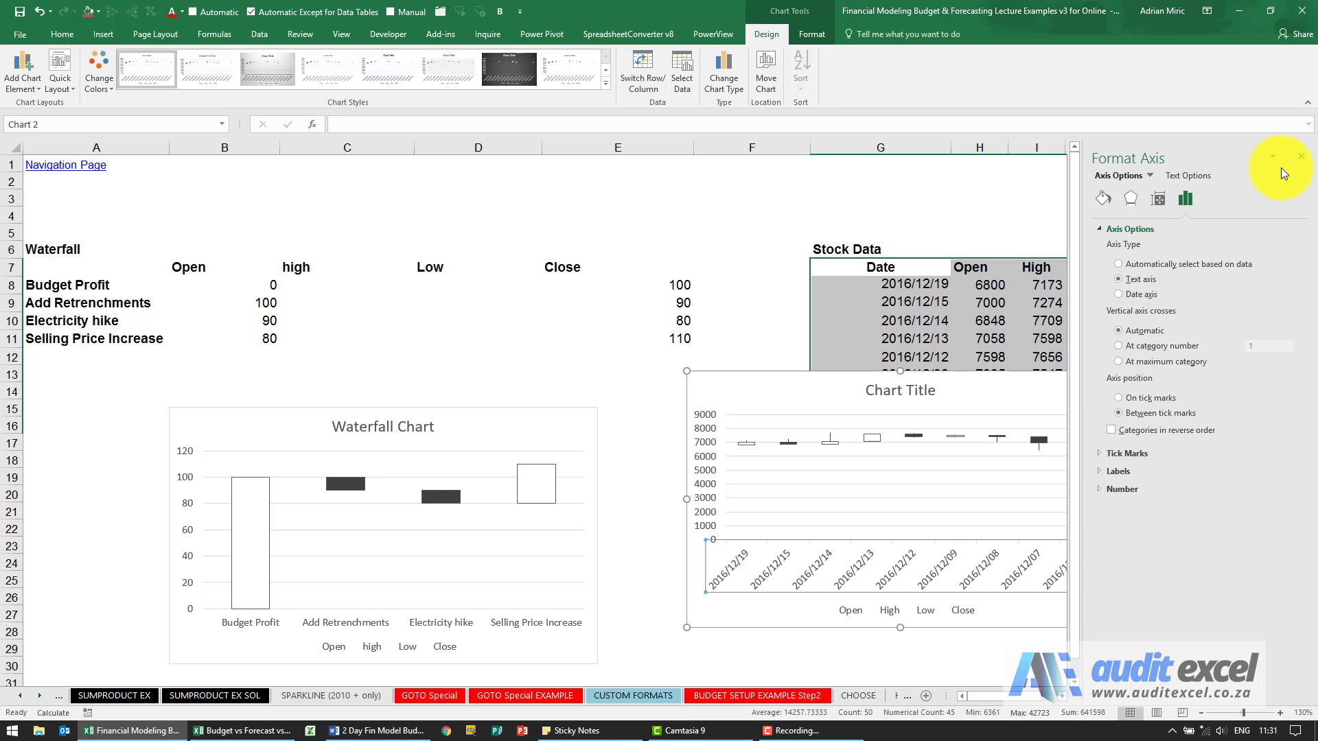
click(1299, 156)
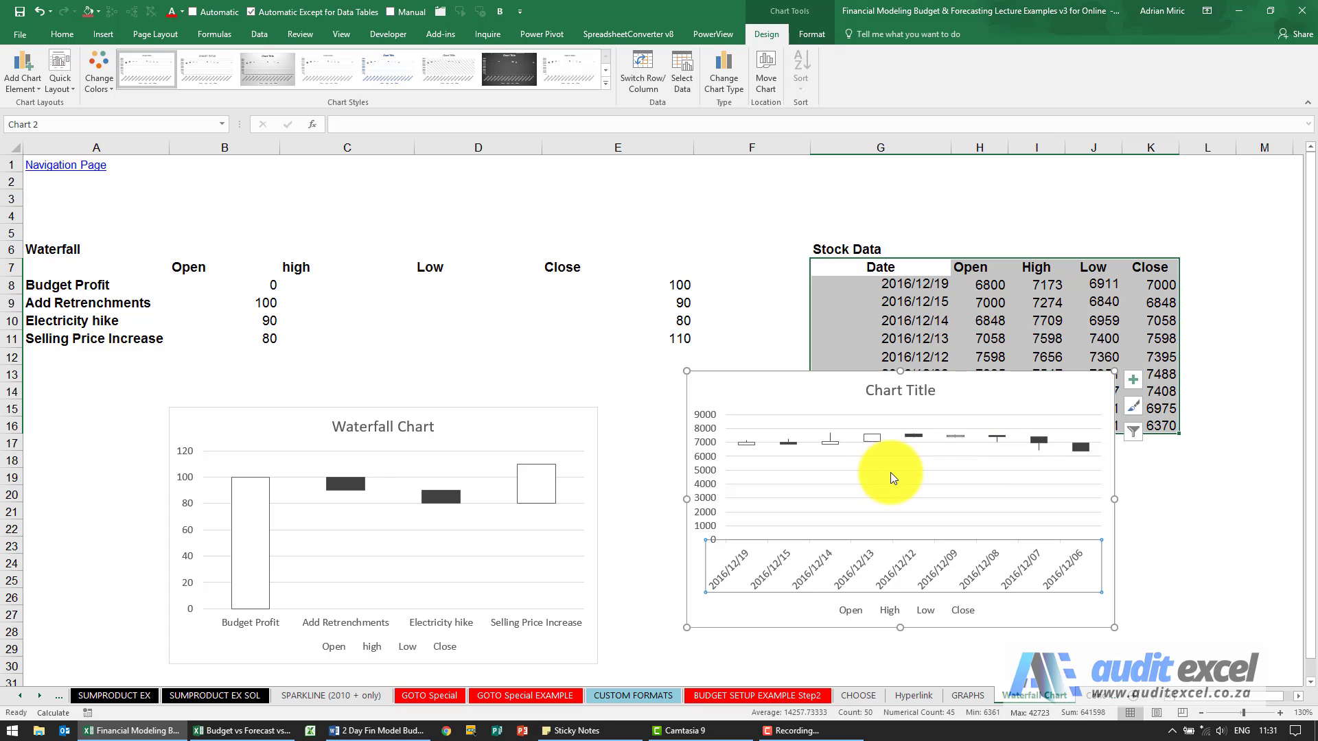
drag(958, 406, 959, 464)
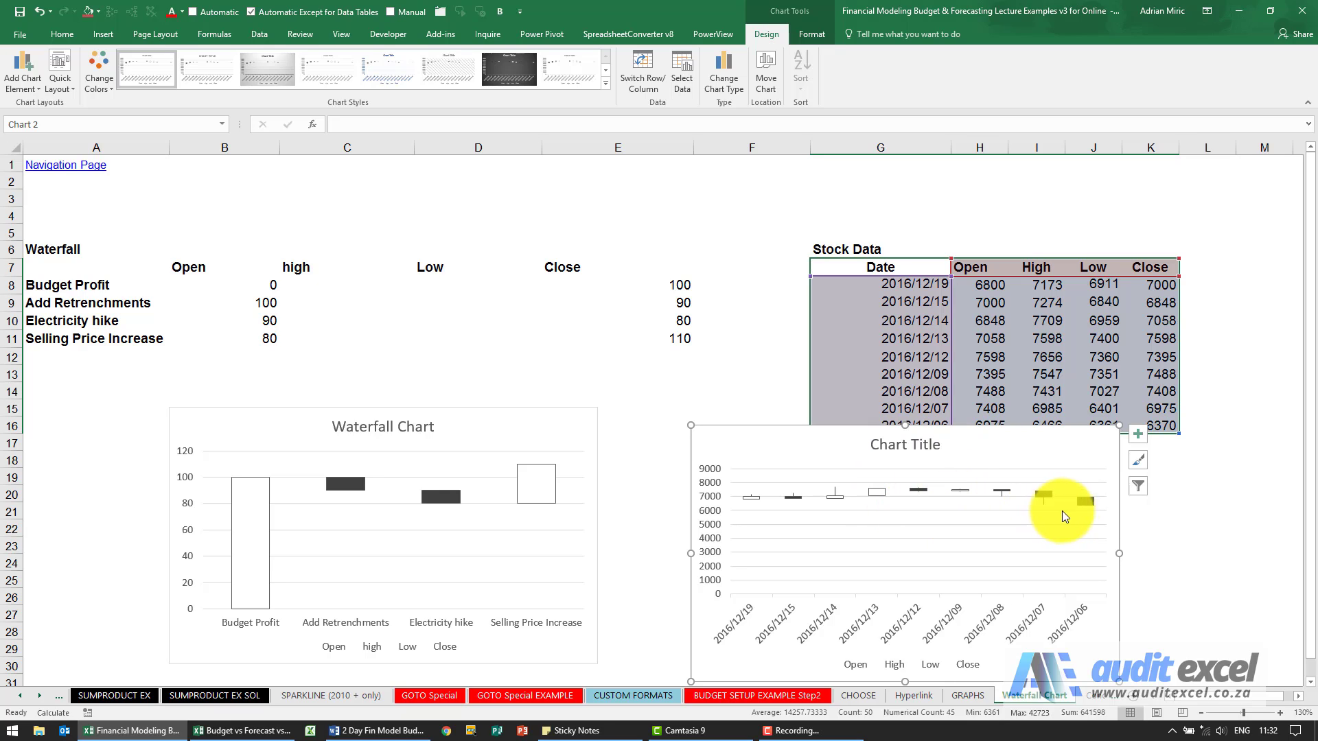
Step: Give the stock chart's down bars a solid red fill
mouse_move(1086, 505)
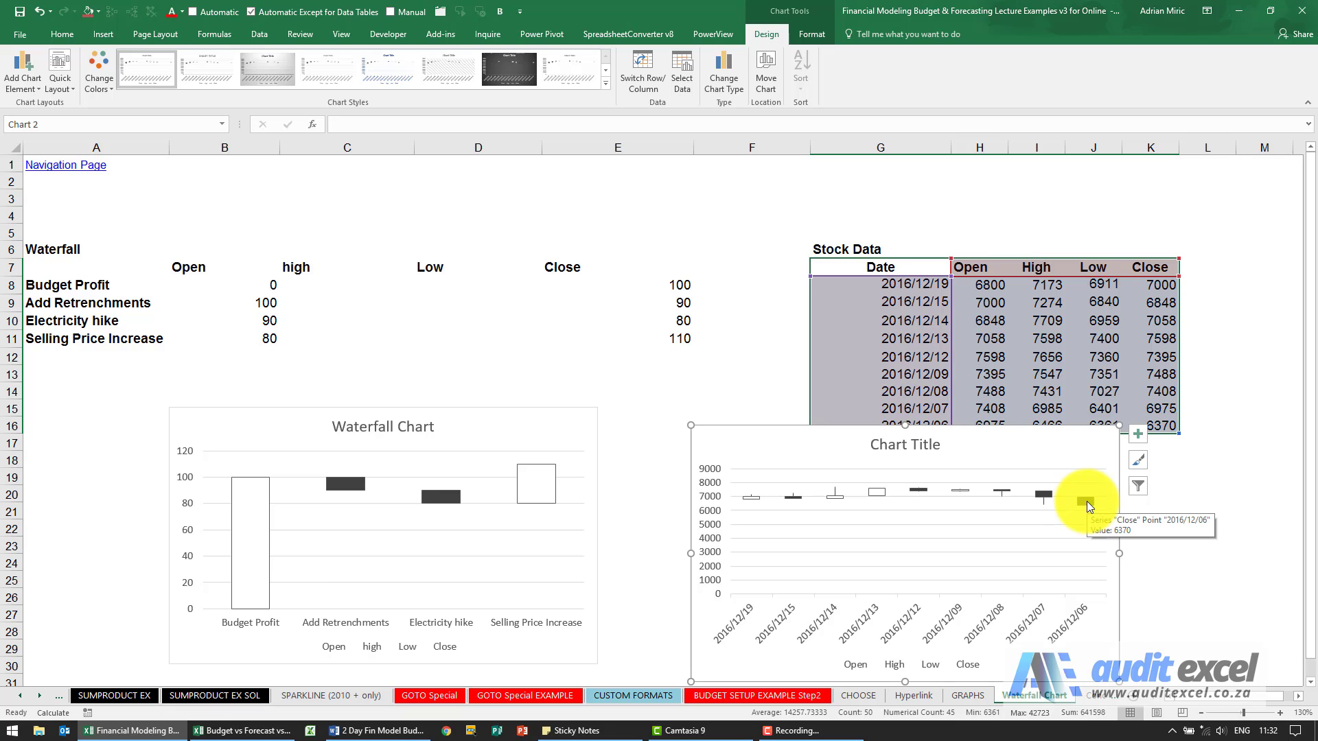
right_click(1086, 502)
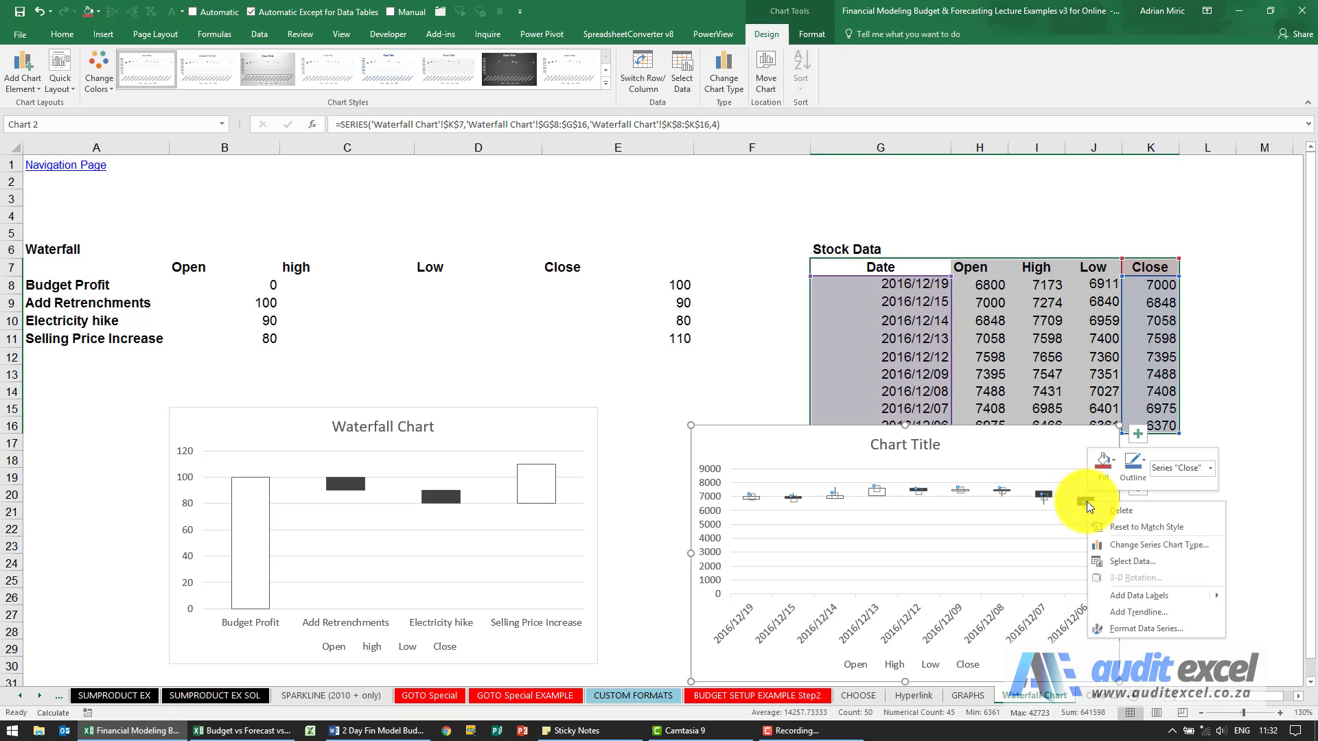
right_click(1079, 501)
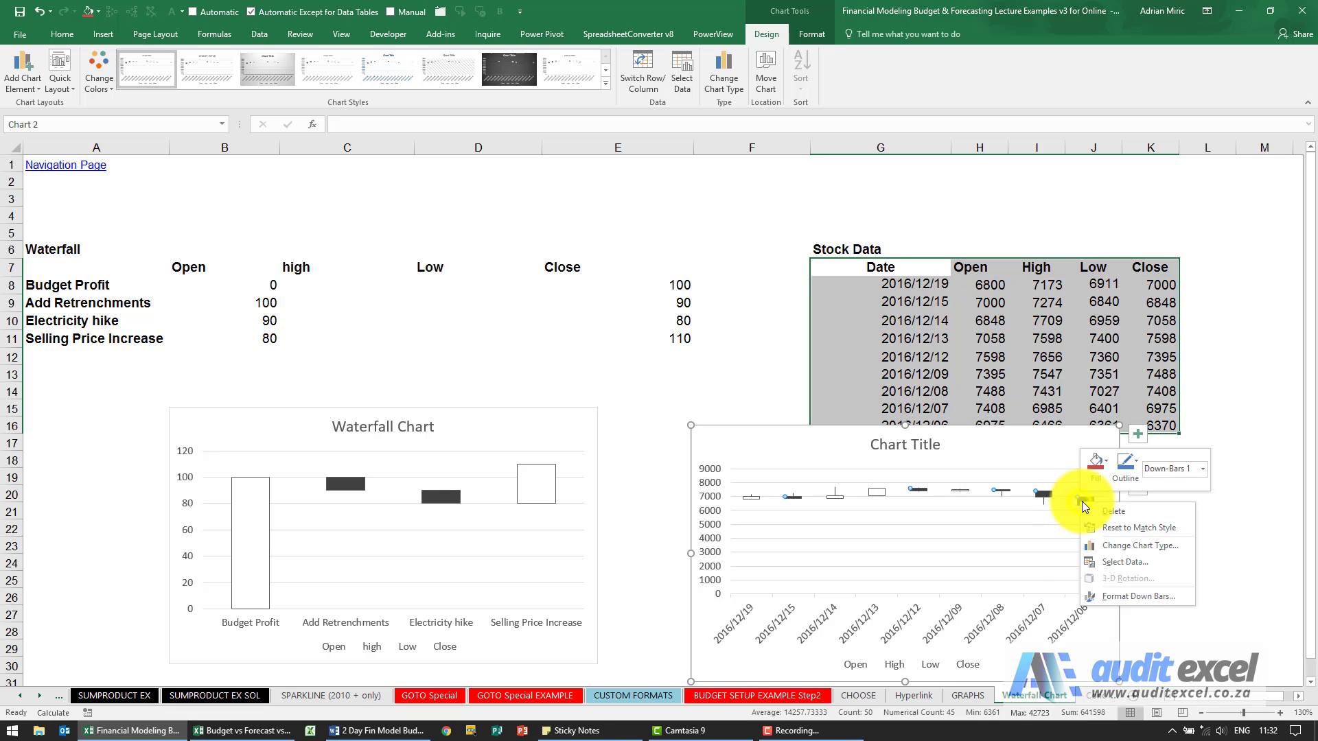
click(1130, 596)
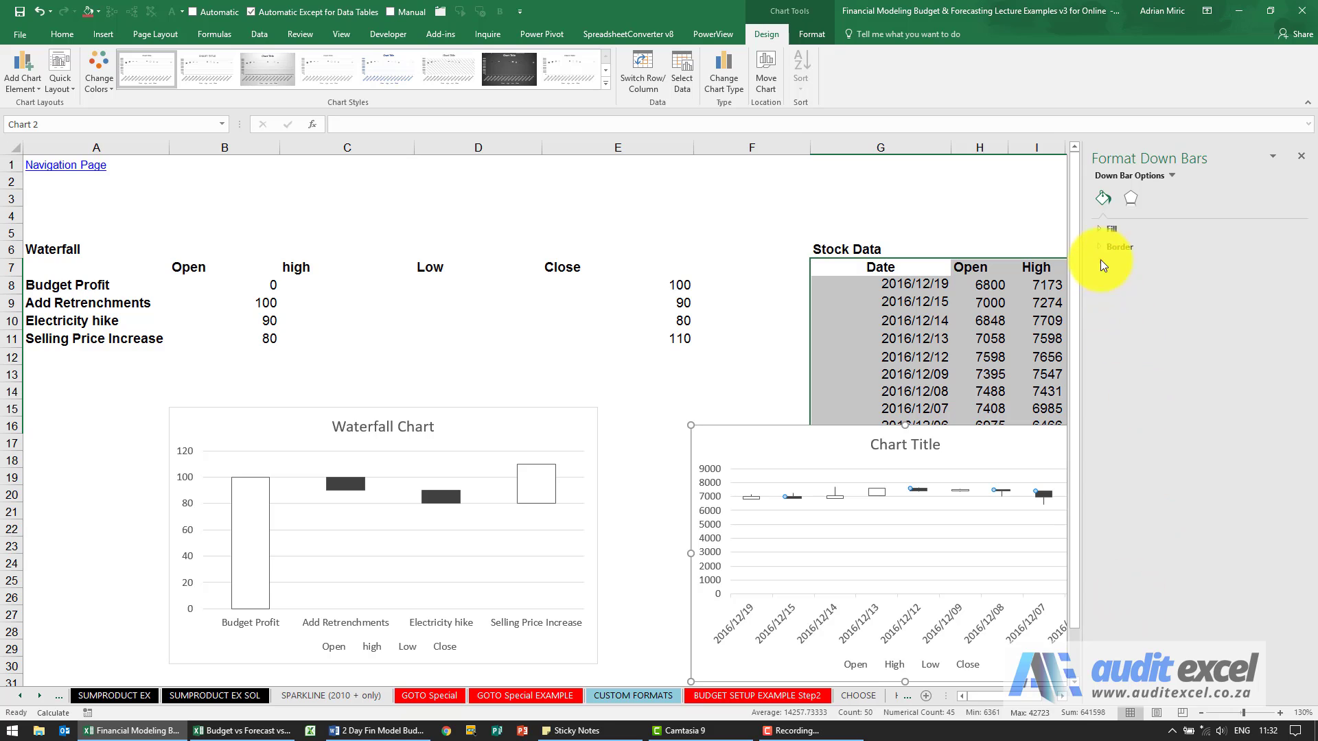
click(1106, 230)
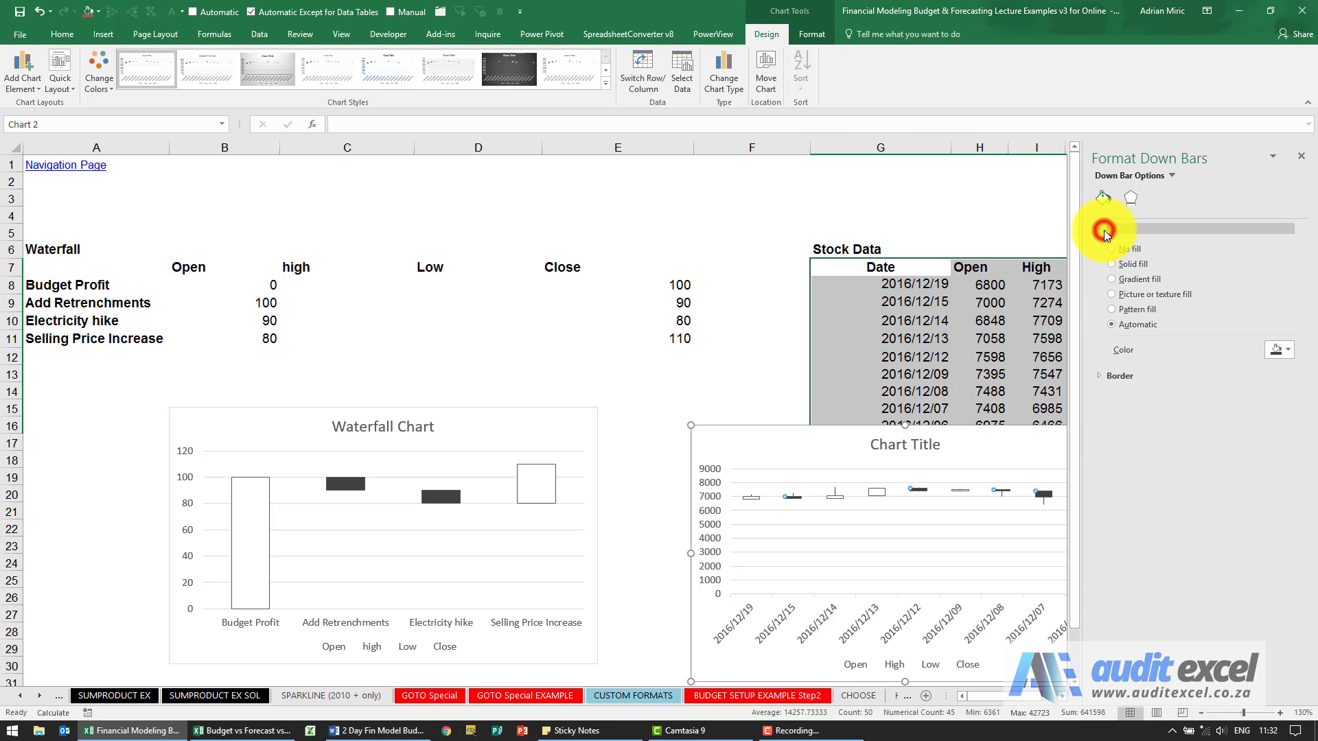
click(1115, 266)
click(1277, 350)
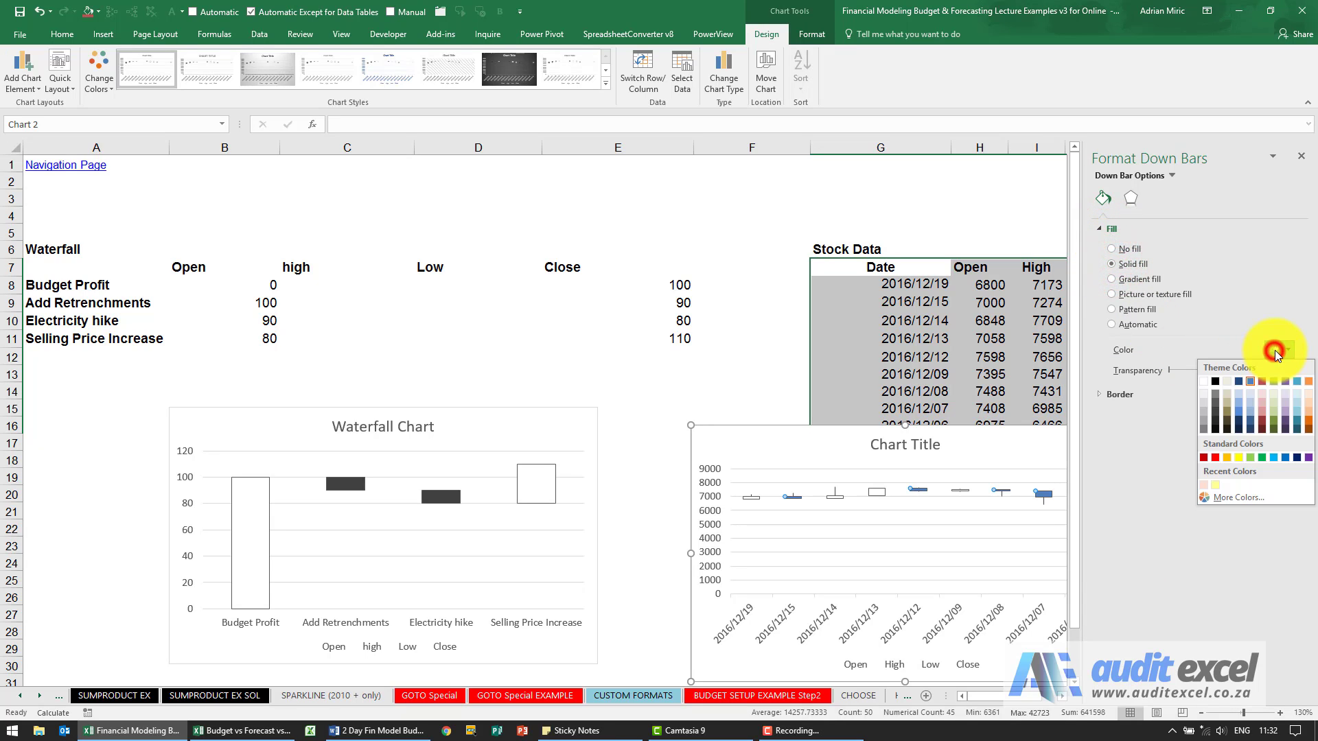
click(1215, 458)
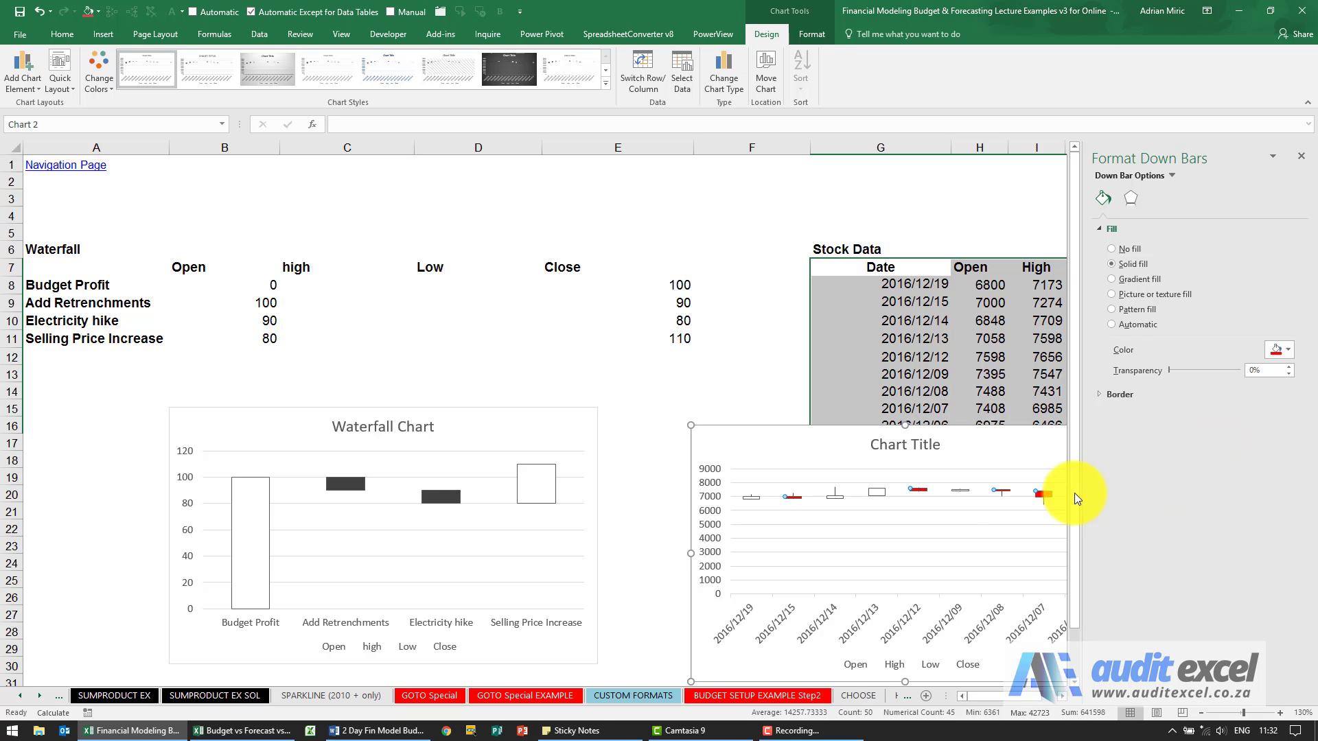
click(877, 491)
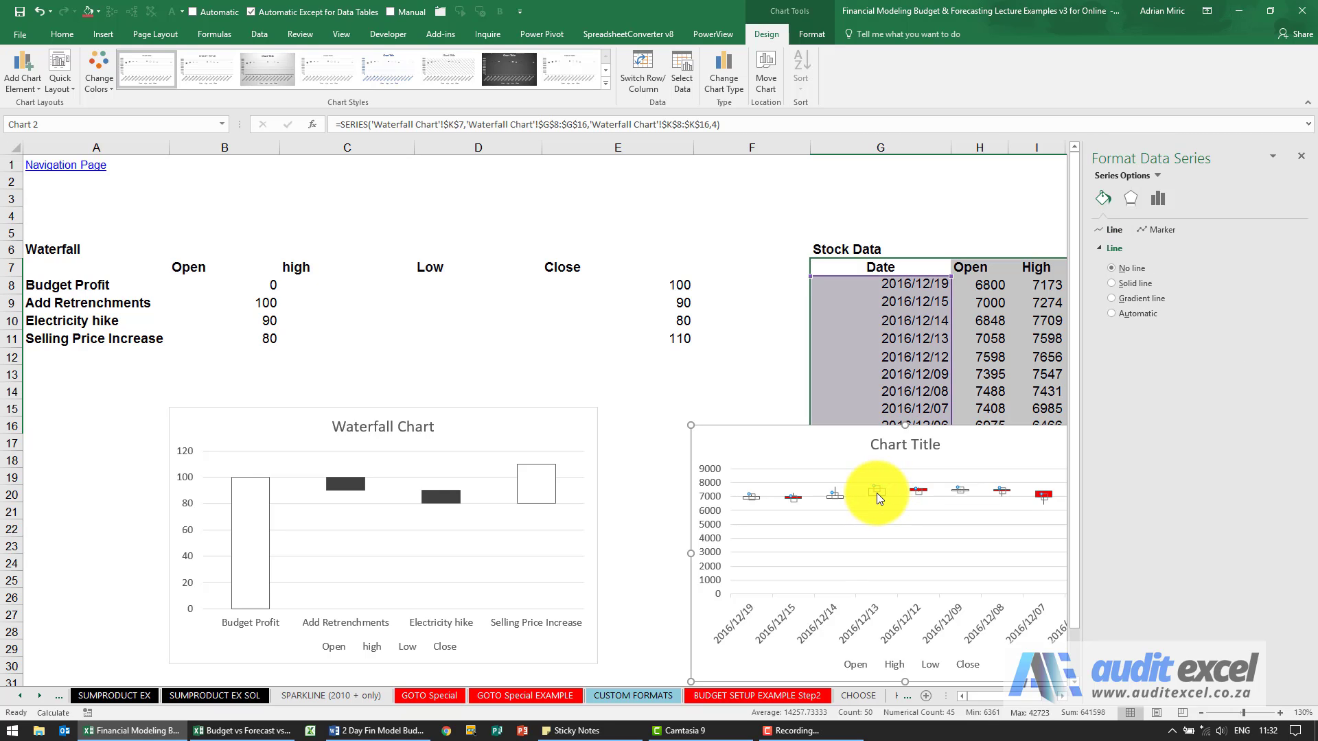
click(876, 492)
click(869, 492)
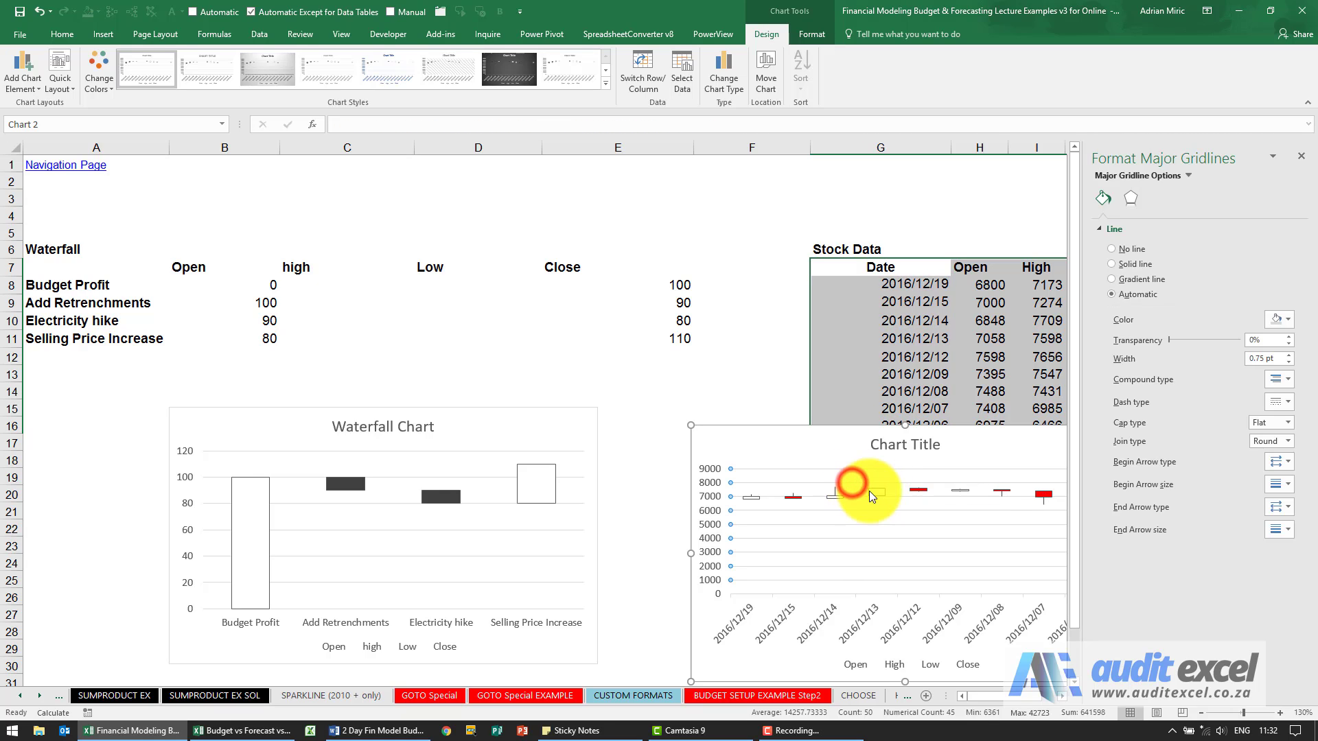
click(876, 492)
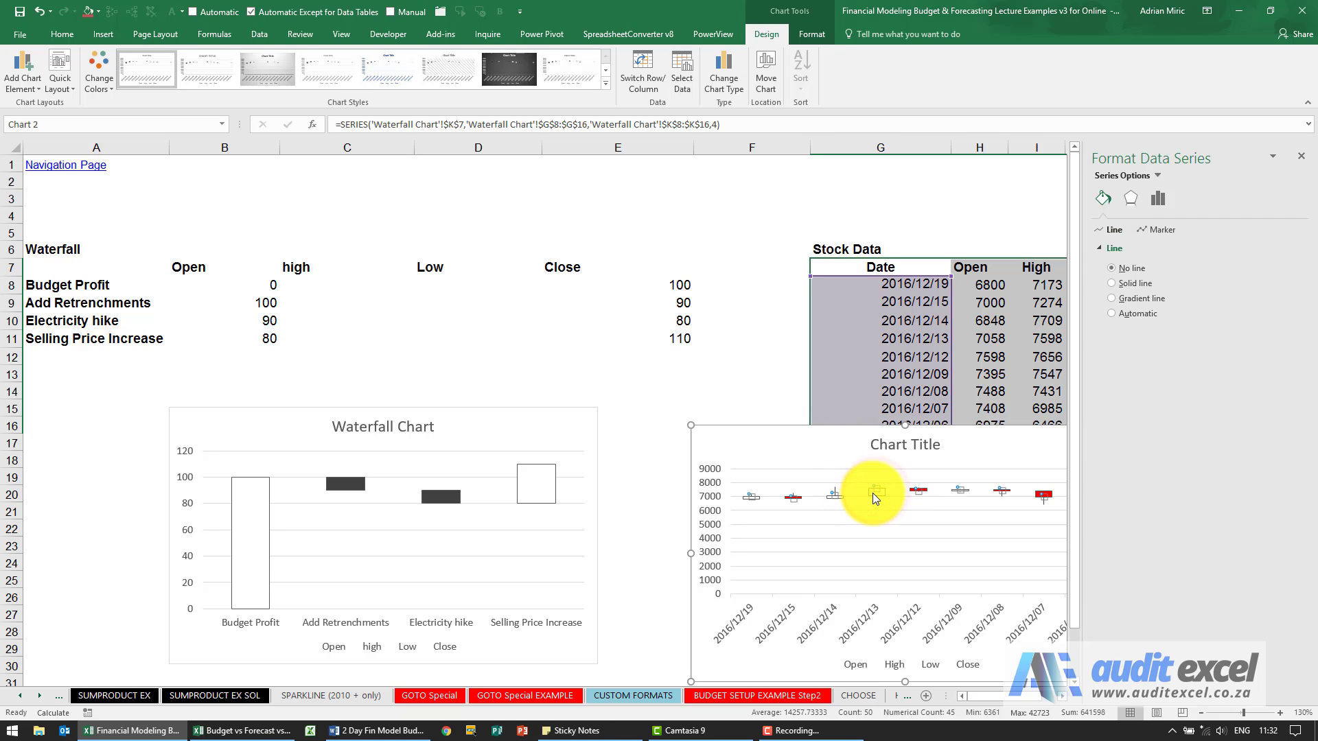
click(872, 492)
click(855, 469)
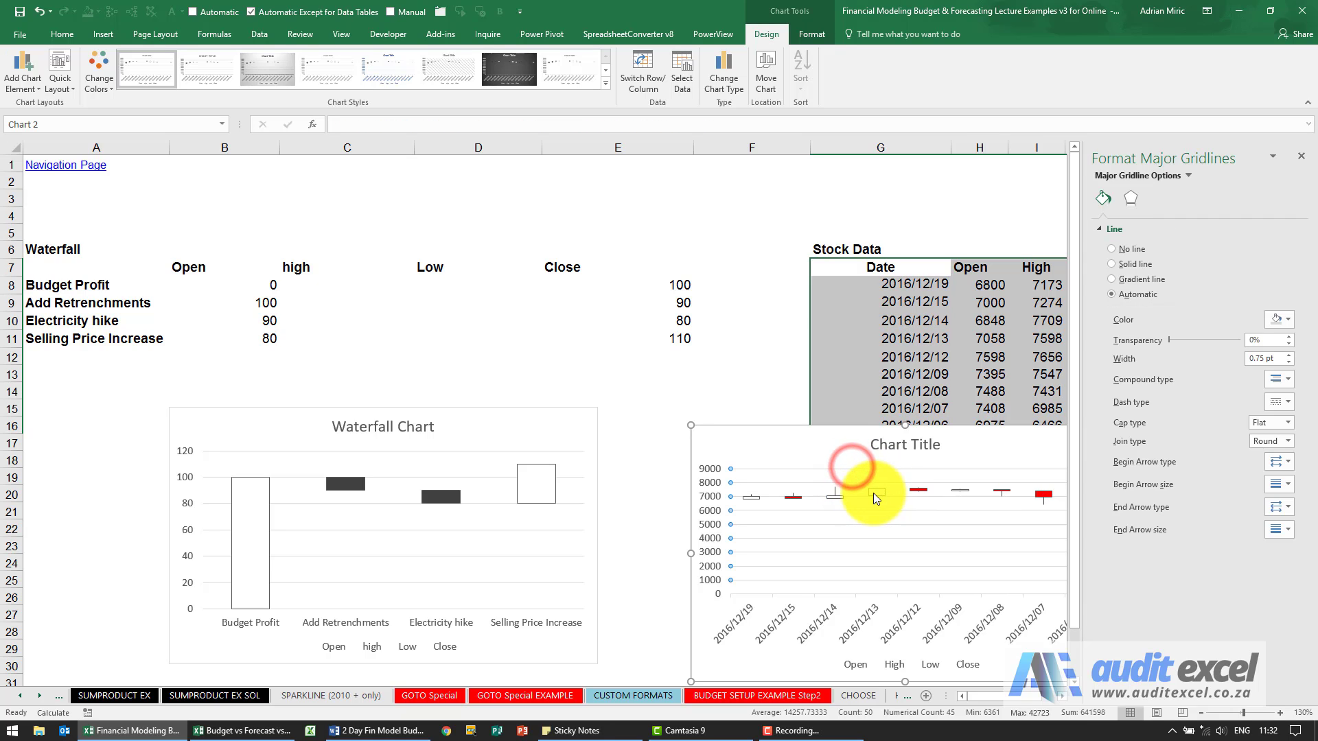
right_click(874, 493)
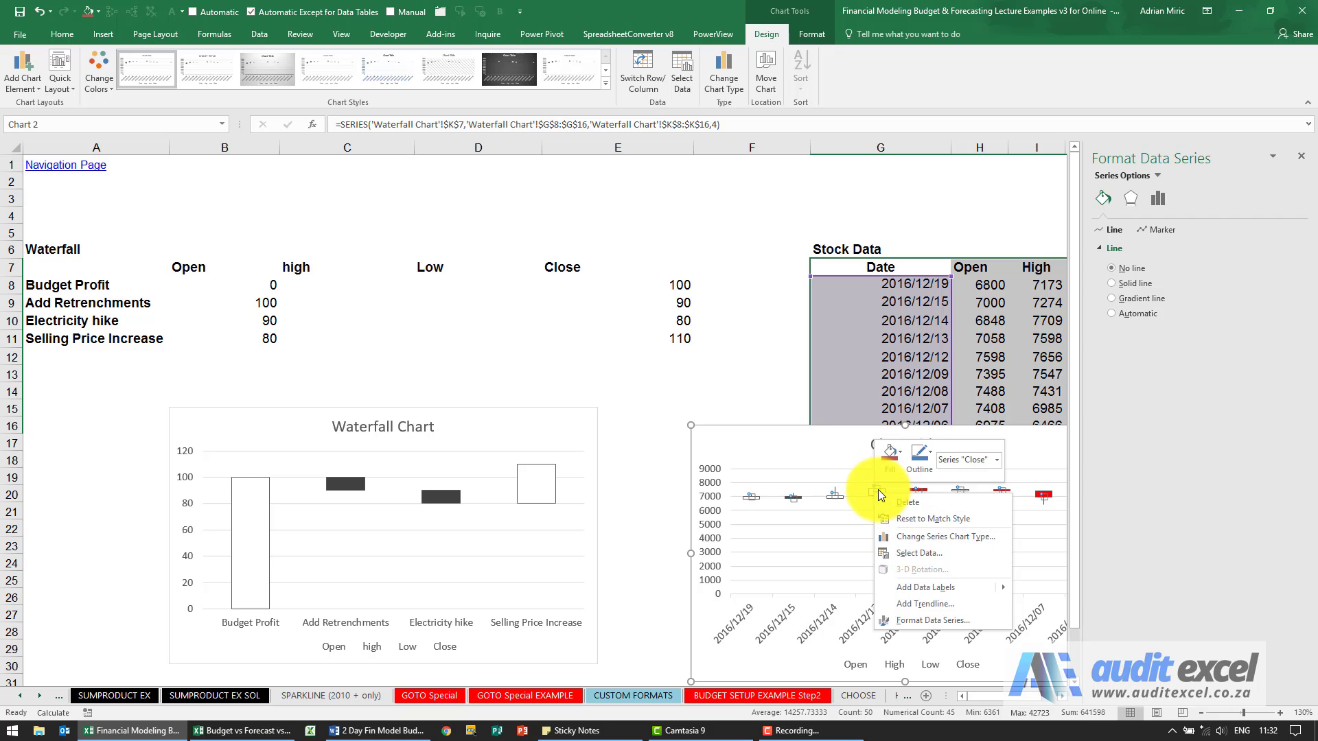
Step: Give the stock chart's up bars a solid light green fill and move the chart further right, under the price columns
right_click(871, 492)
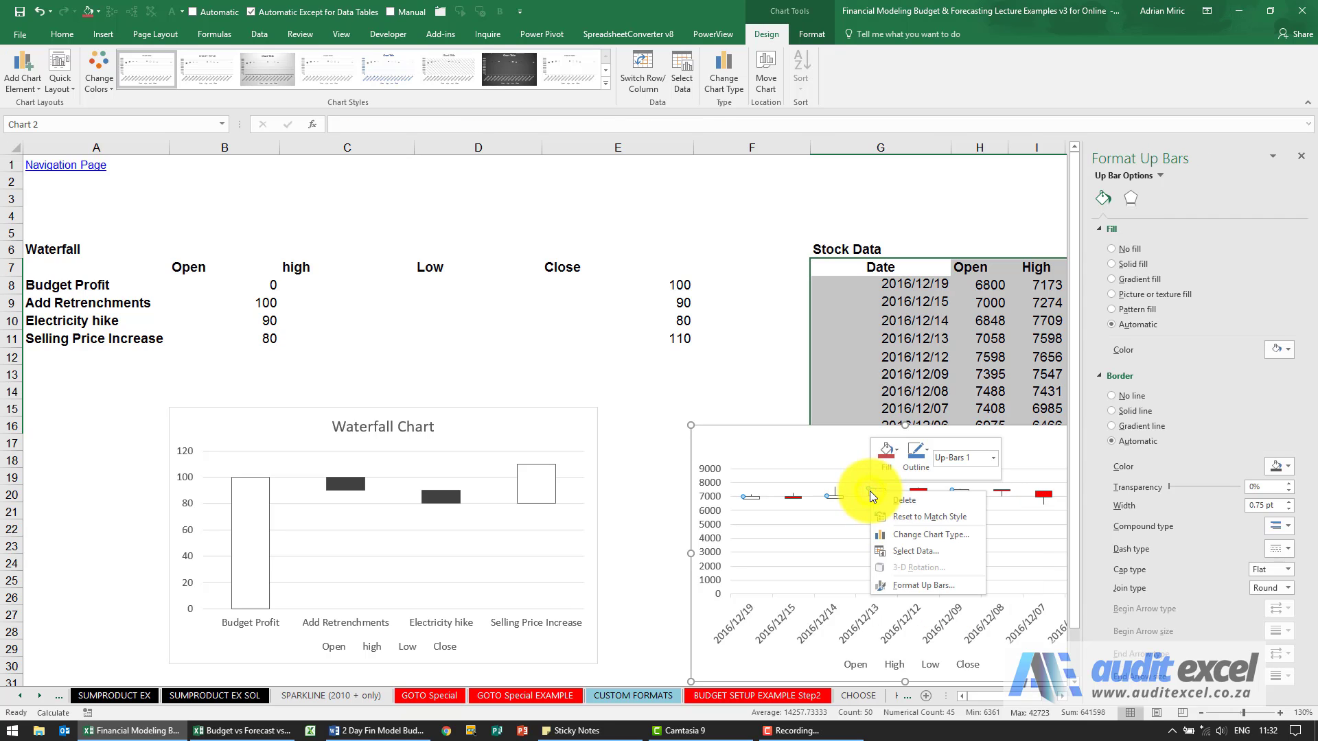
click(916, 587)
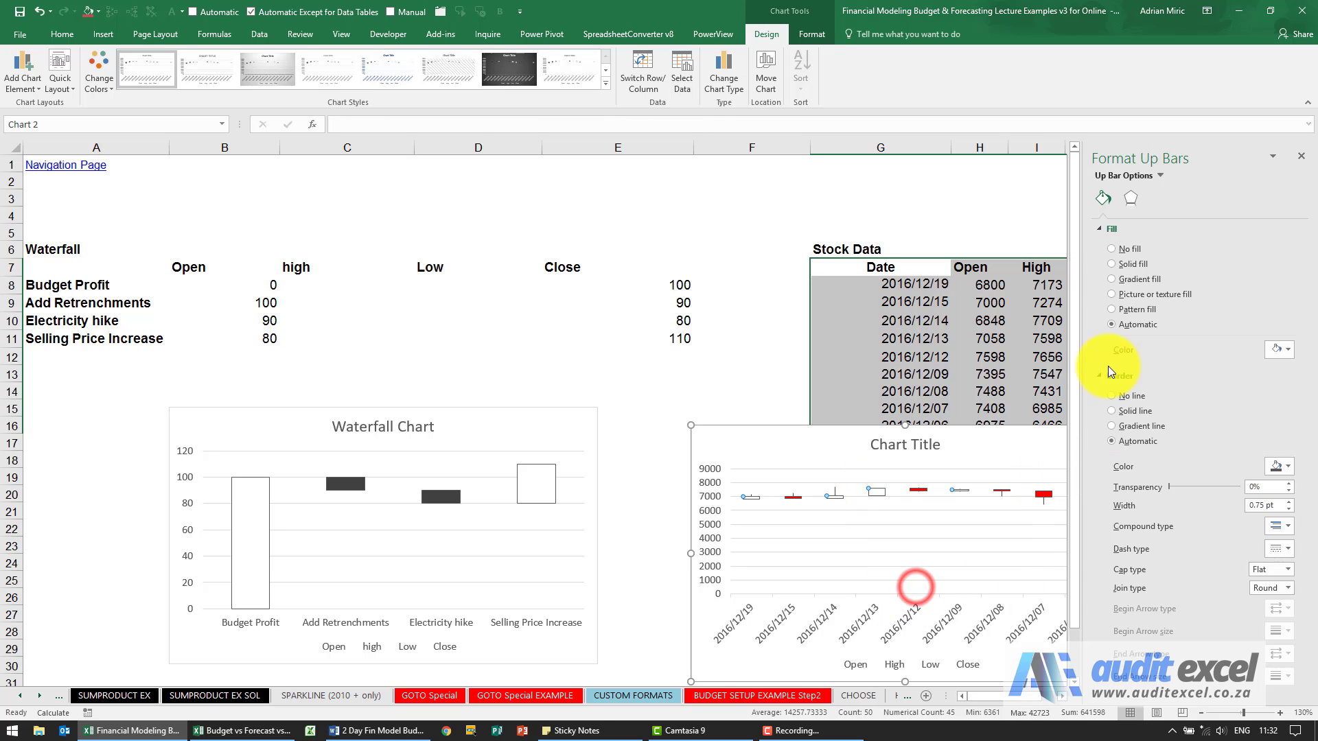
click(1113, 265)
click(1275, 348)
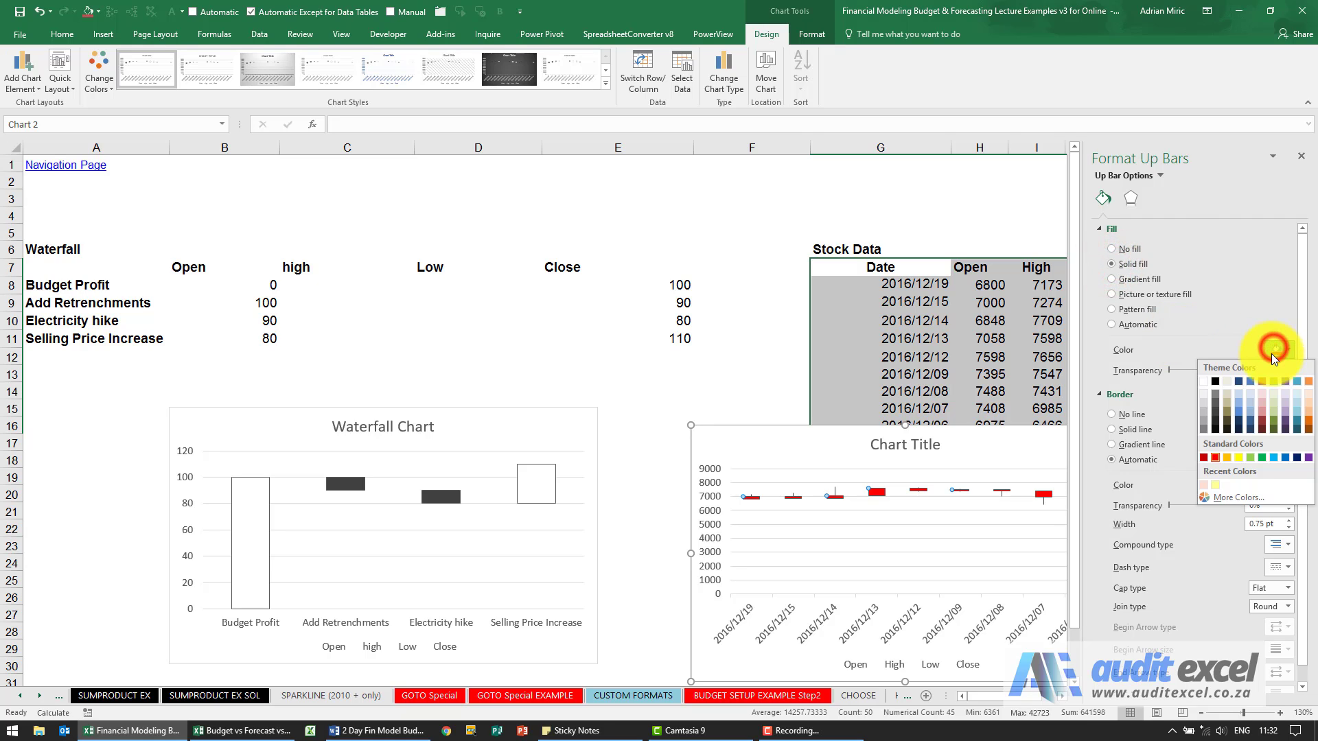
click(1249, 457)
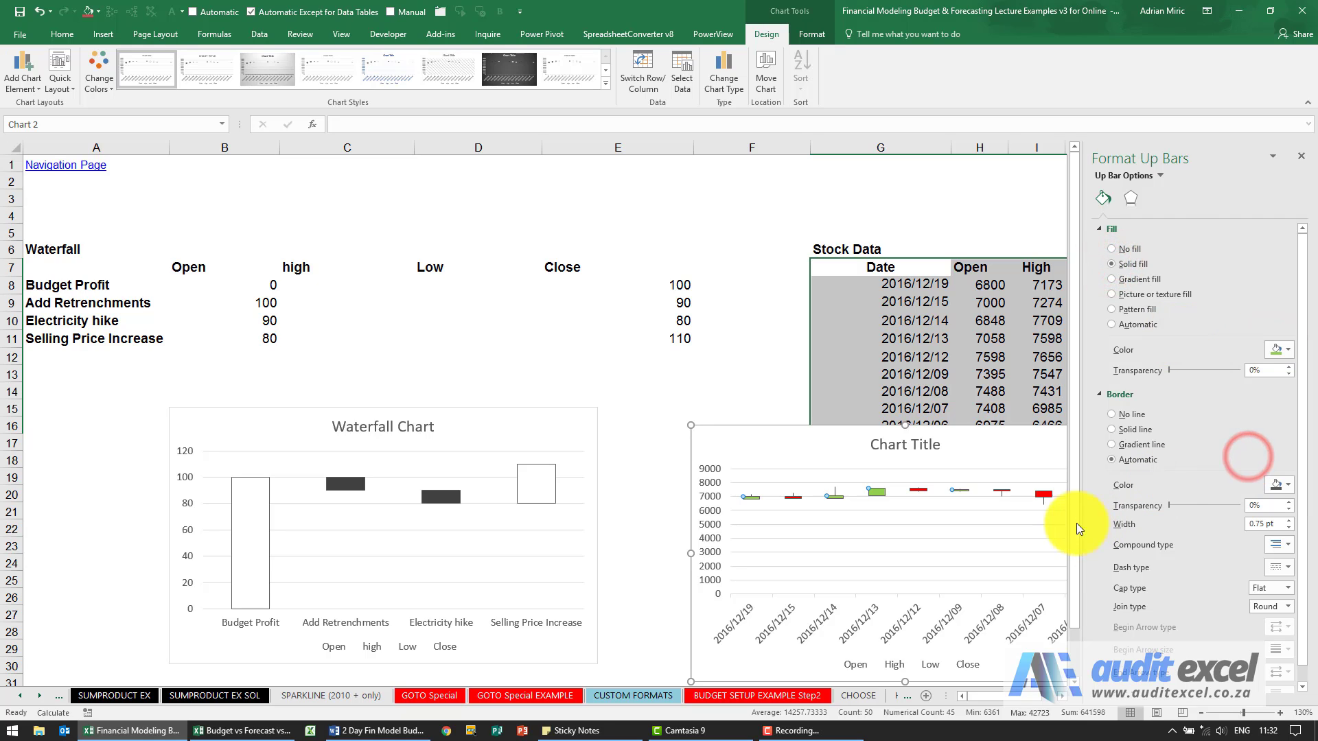
click(1299, 157)
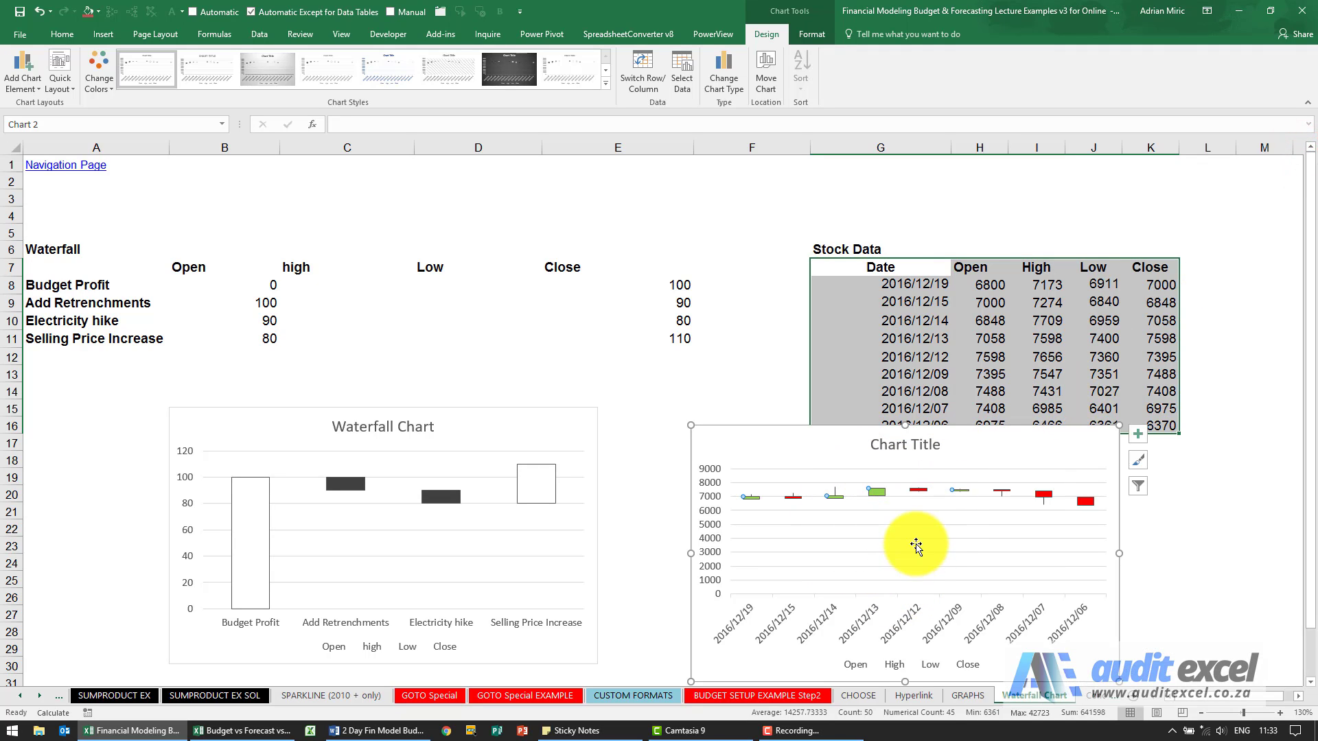
drag(687, 453, 838, 439)
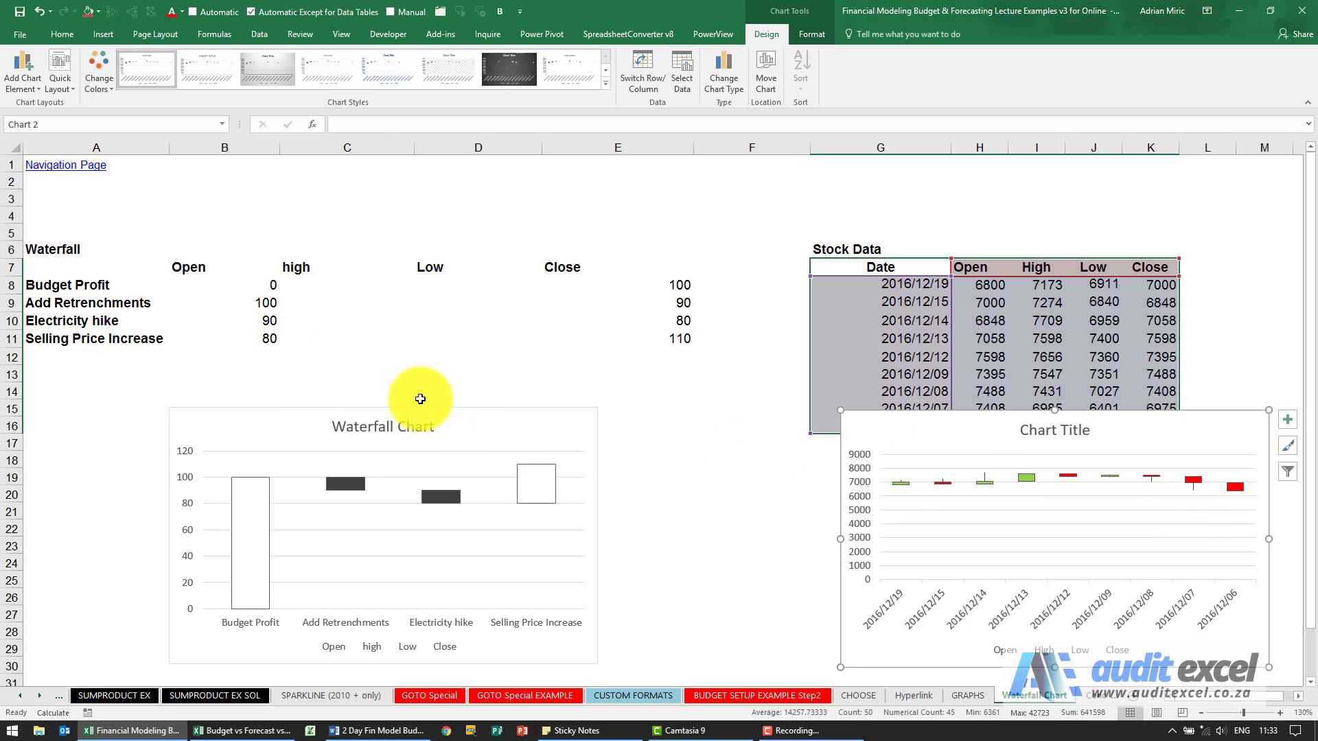
Step: Examine how the waterfall table uses the Open, high, Low and Close columns, checking the Budget Profit row's opening and closing cells
click(59, 289)
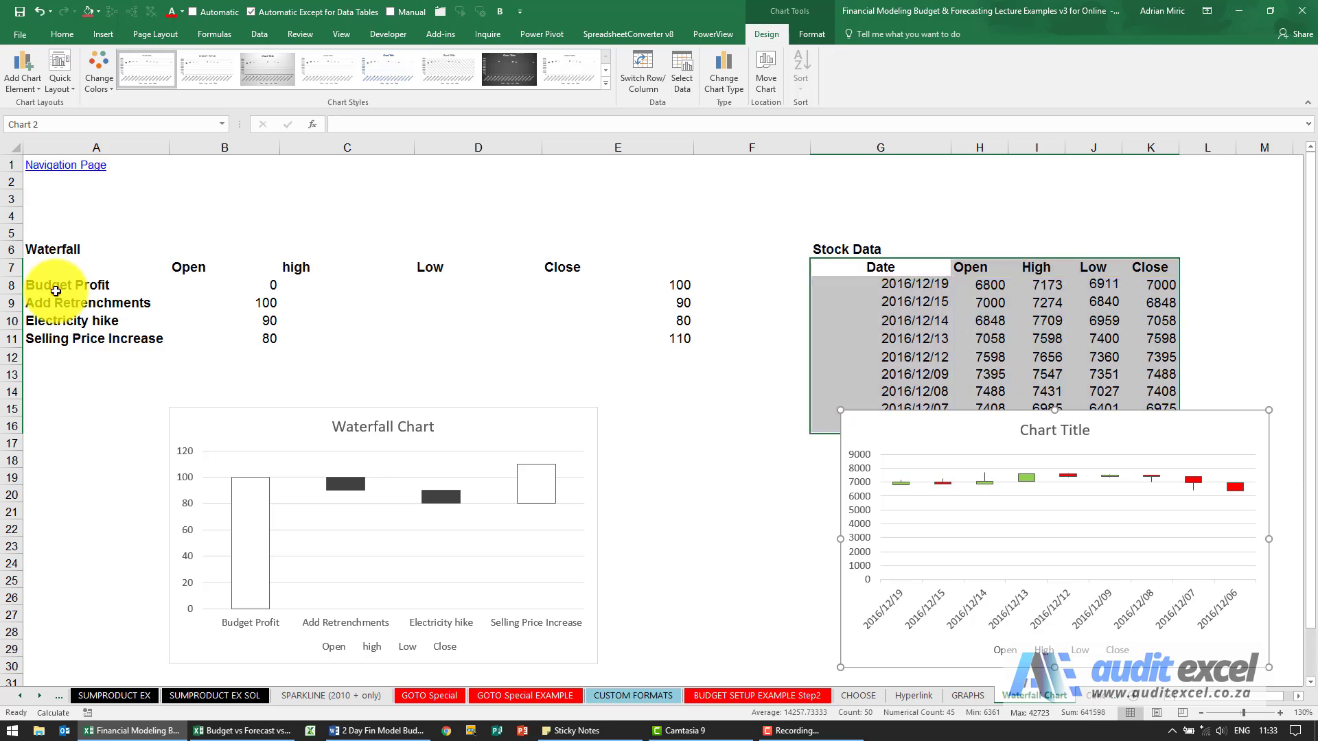
click(240, 286)
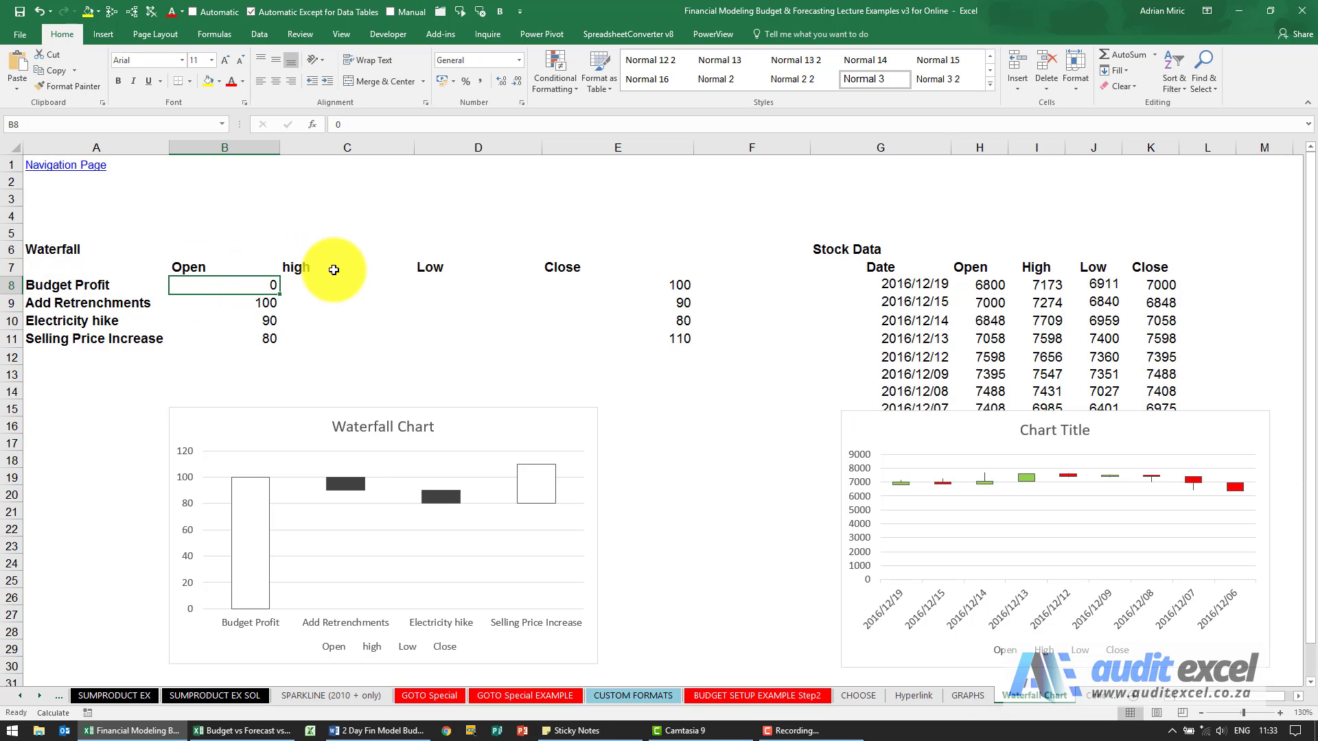
click(309, 269)
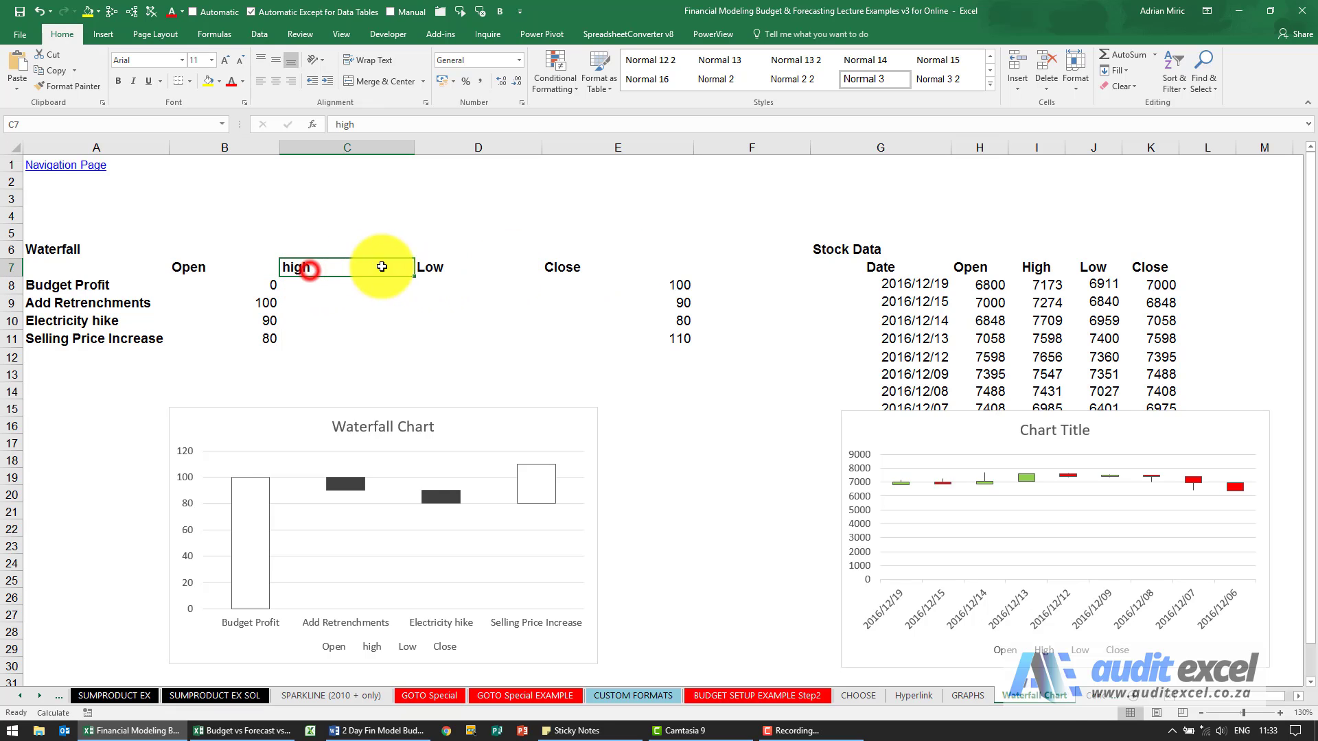
drag(381, 267, 436, 262)
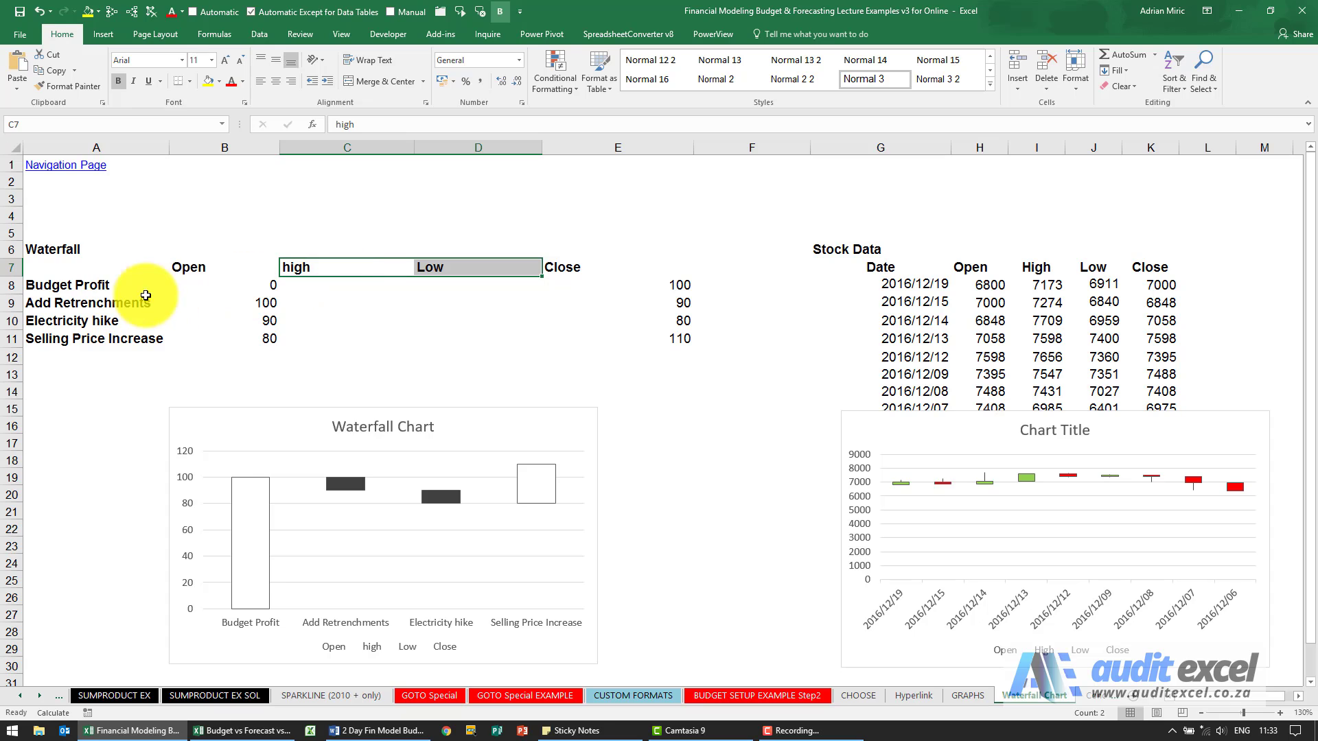
click(236, 286)
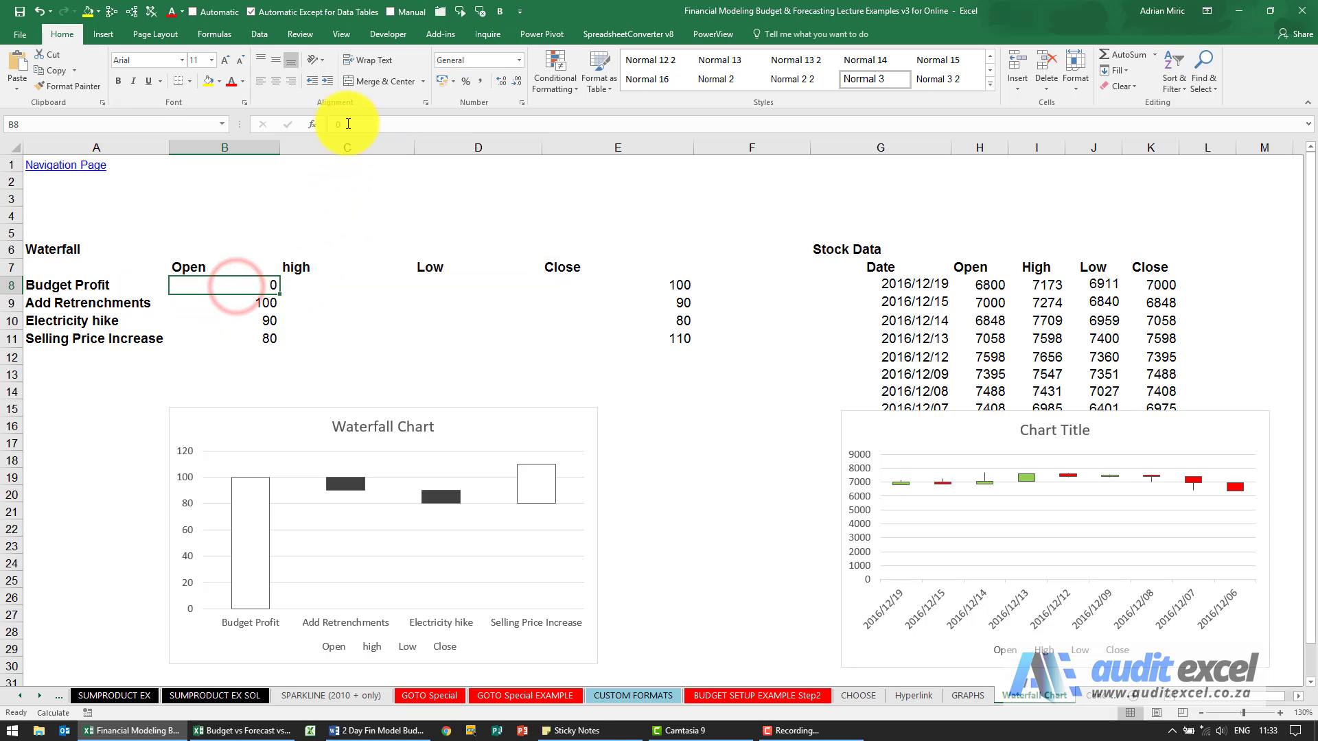
click(679, 285)
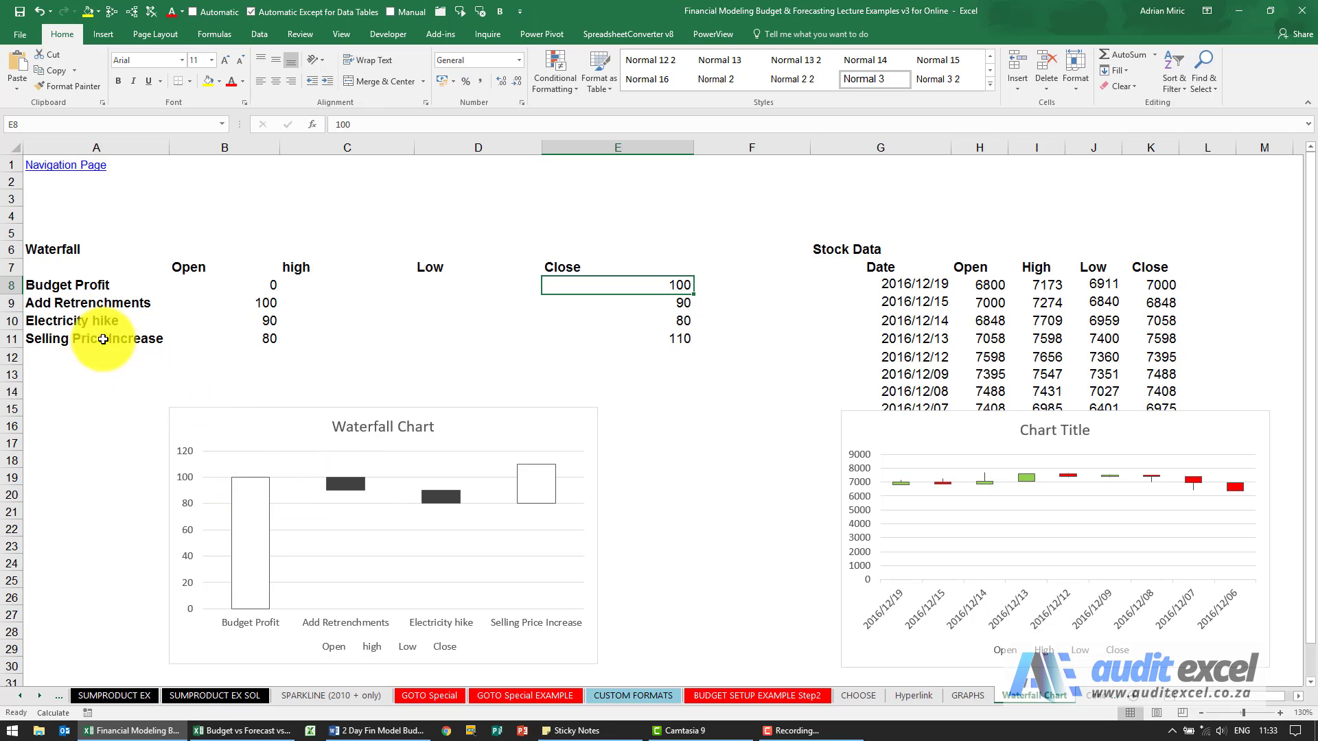
Step: Trace the precedents of the Open values for Add Retrenchments and Electricity hike, check E9, and clear the tracer arrows
click(245, 300)
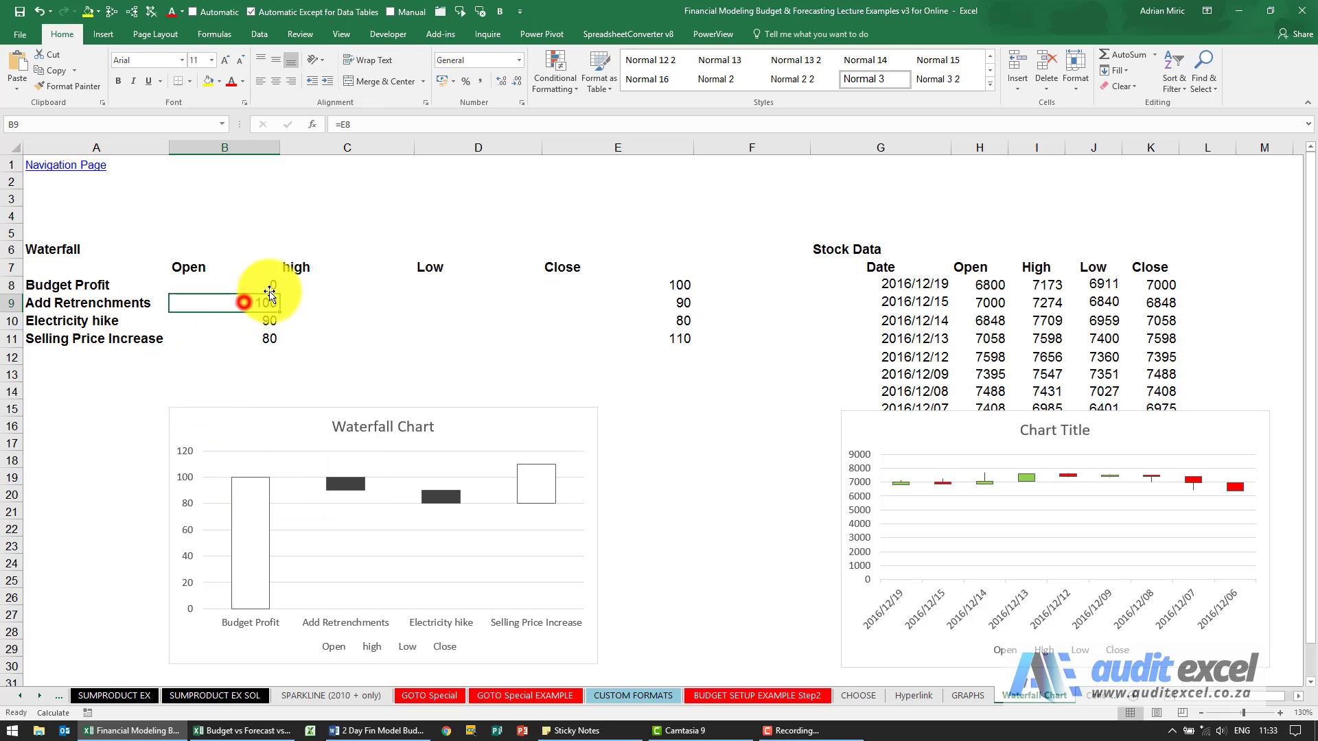
click(112, 13)
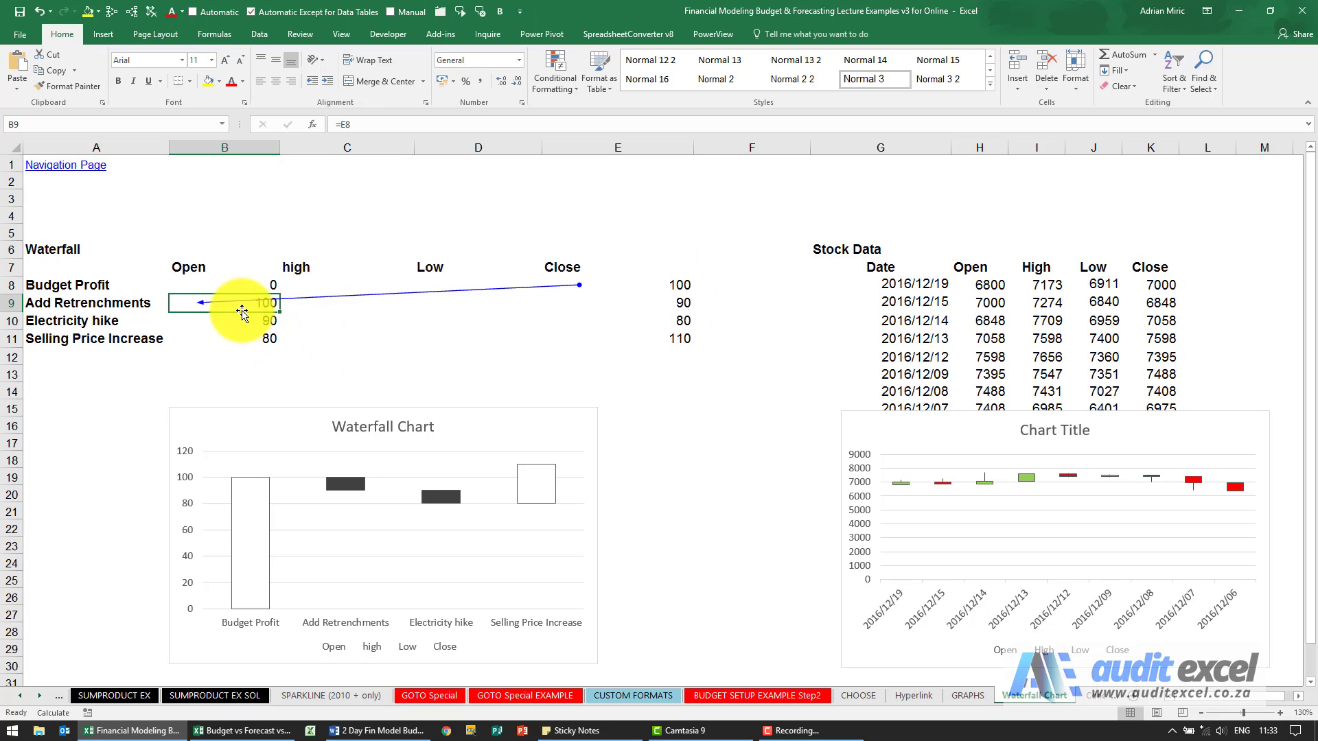
click(664, 300)
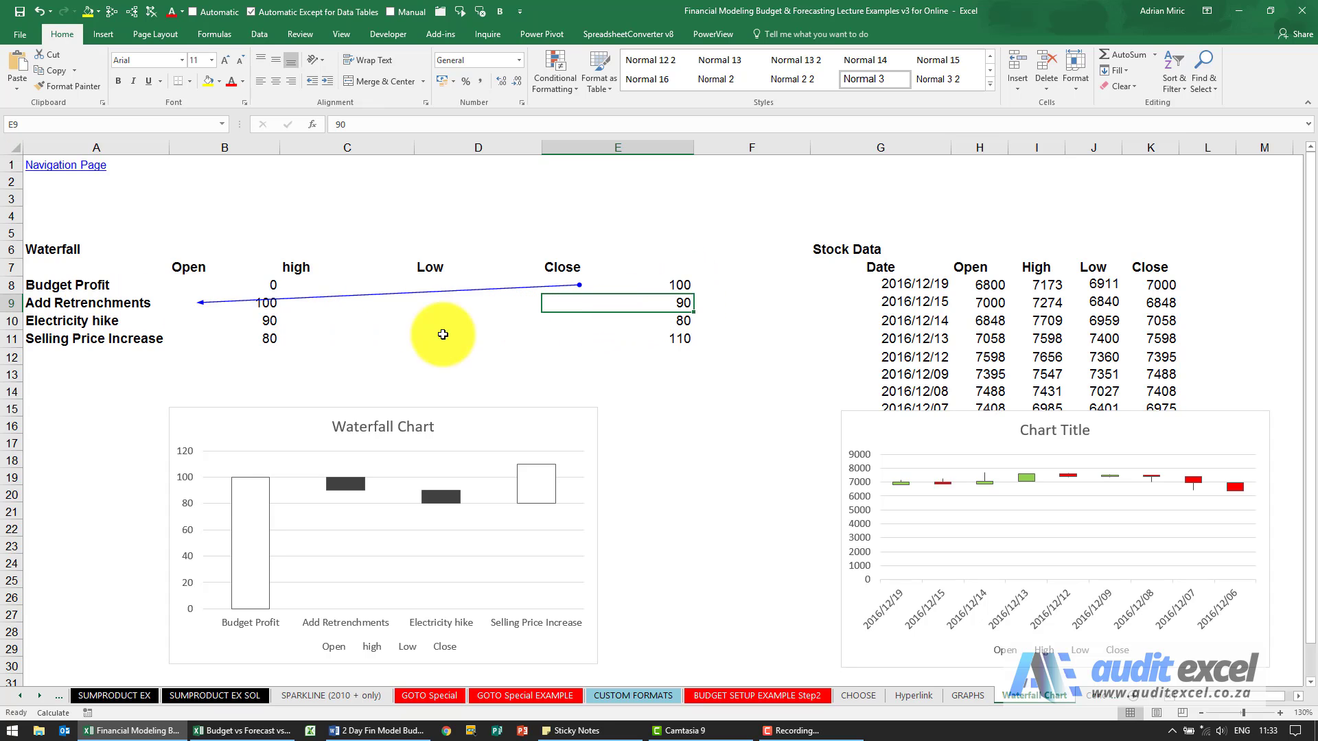
click(257, 321)
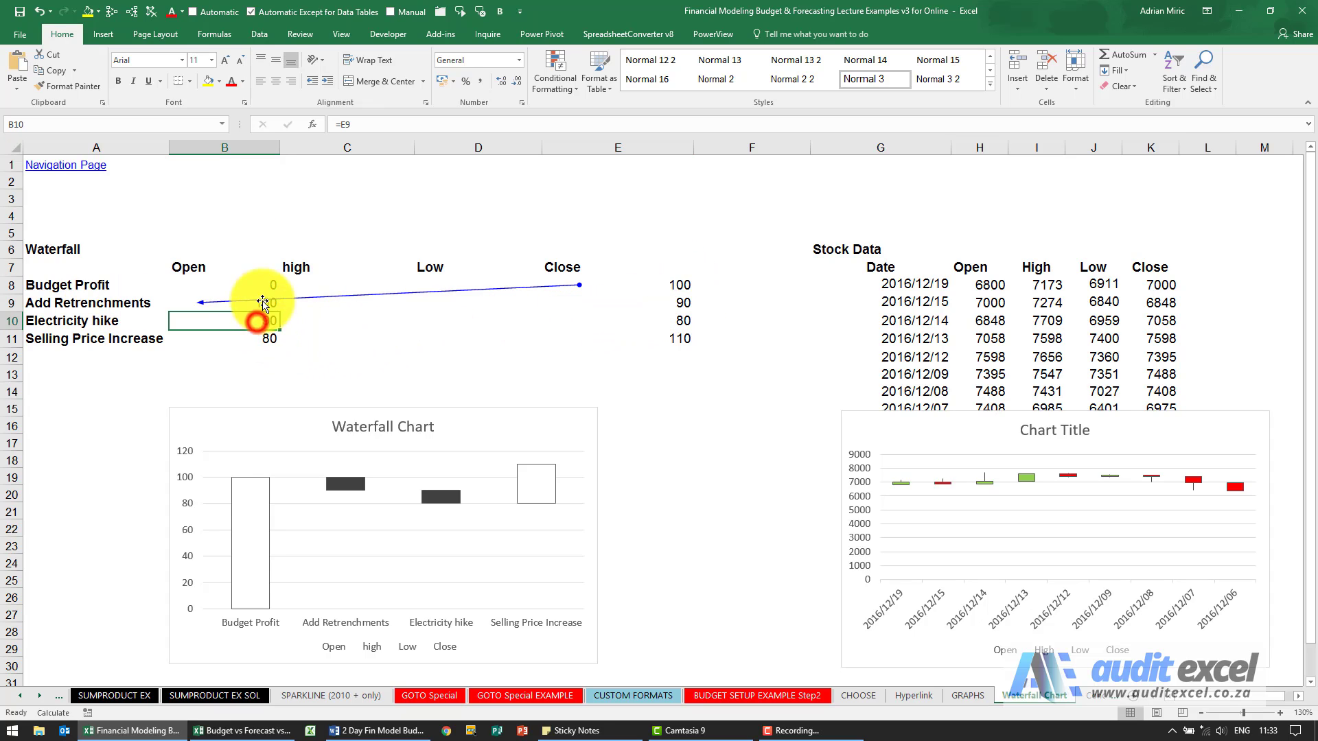
click(111, 12)
click(151, 11)
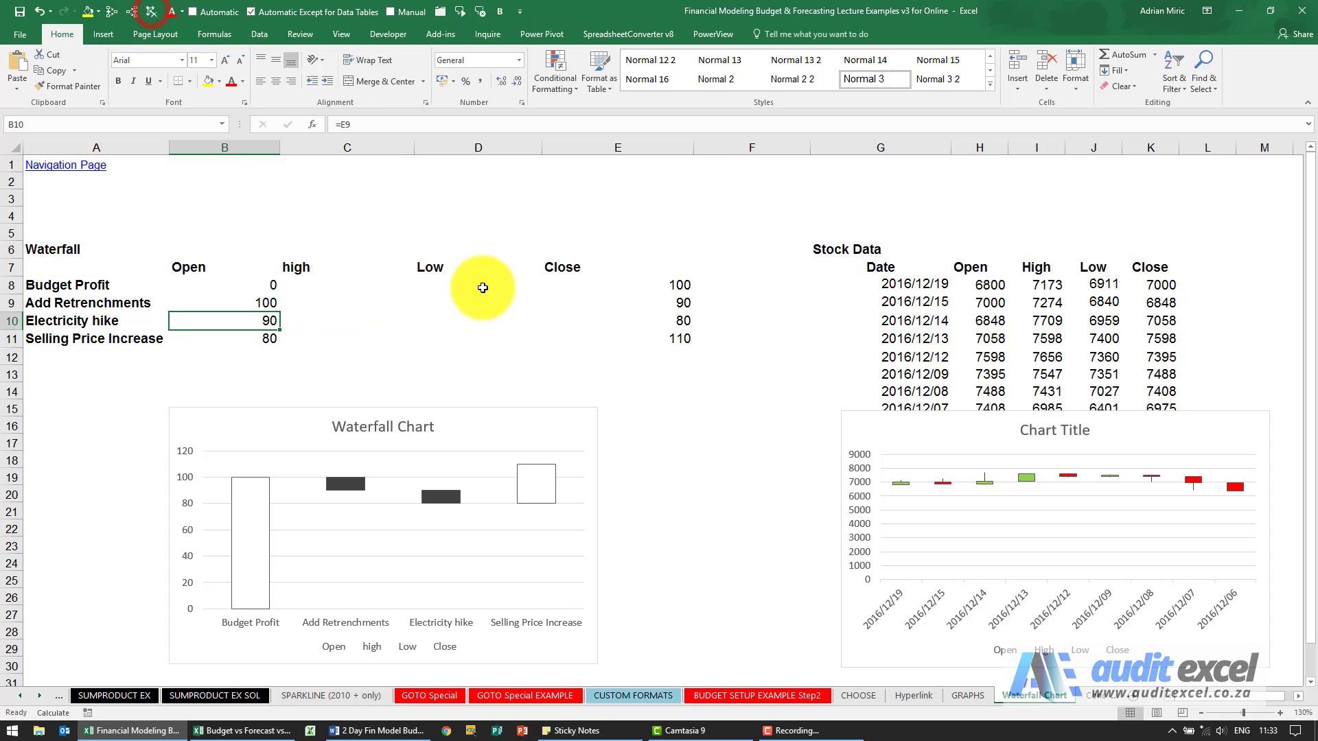
Step: Insert an Open-High-Low-Close stock chart from the waterfall data in A7:E11 and move it over the existing Waterfall Chart
mouse_move(130, 267)
mouse_down()
mouse_move(627, 286)
mouse_move(642, 336)
mouse_up()
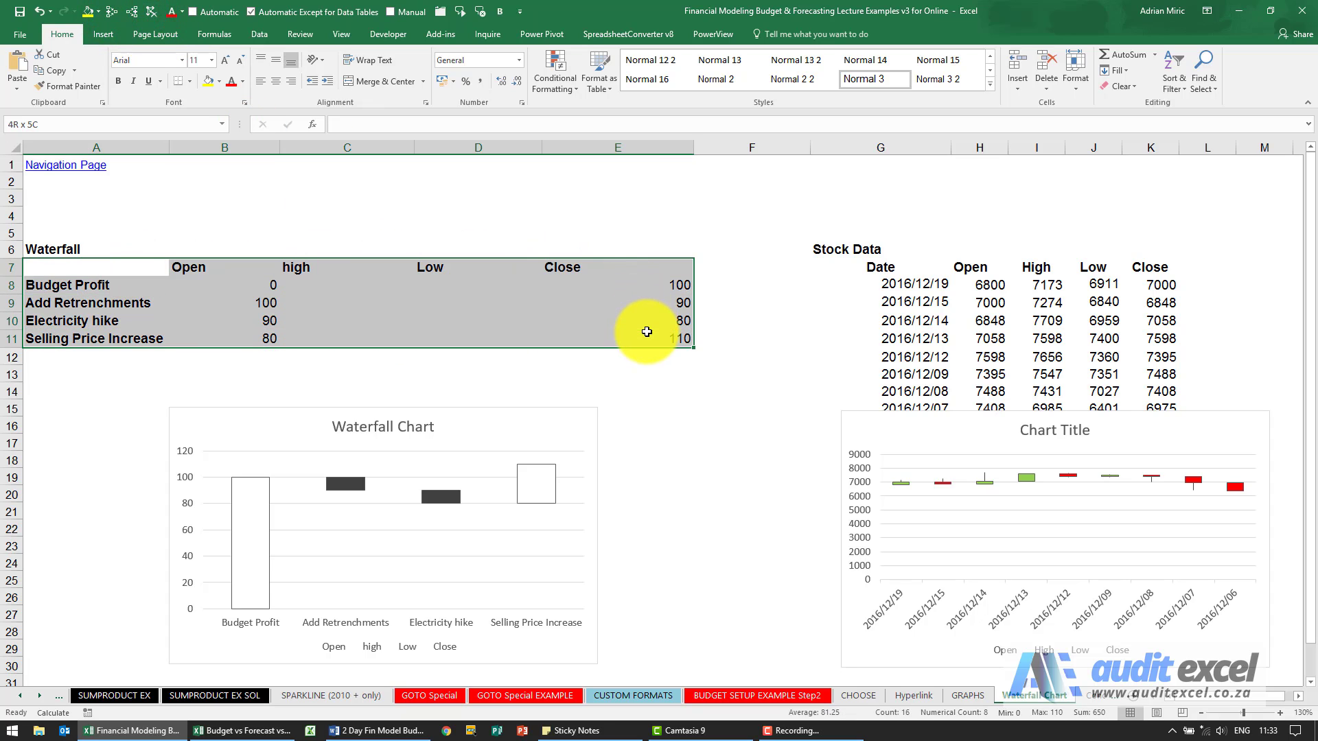
click(106, 35)
click(566, 56)
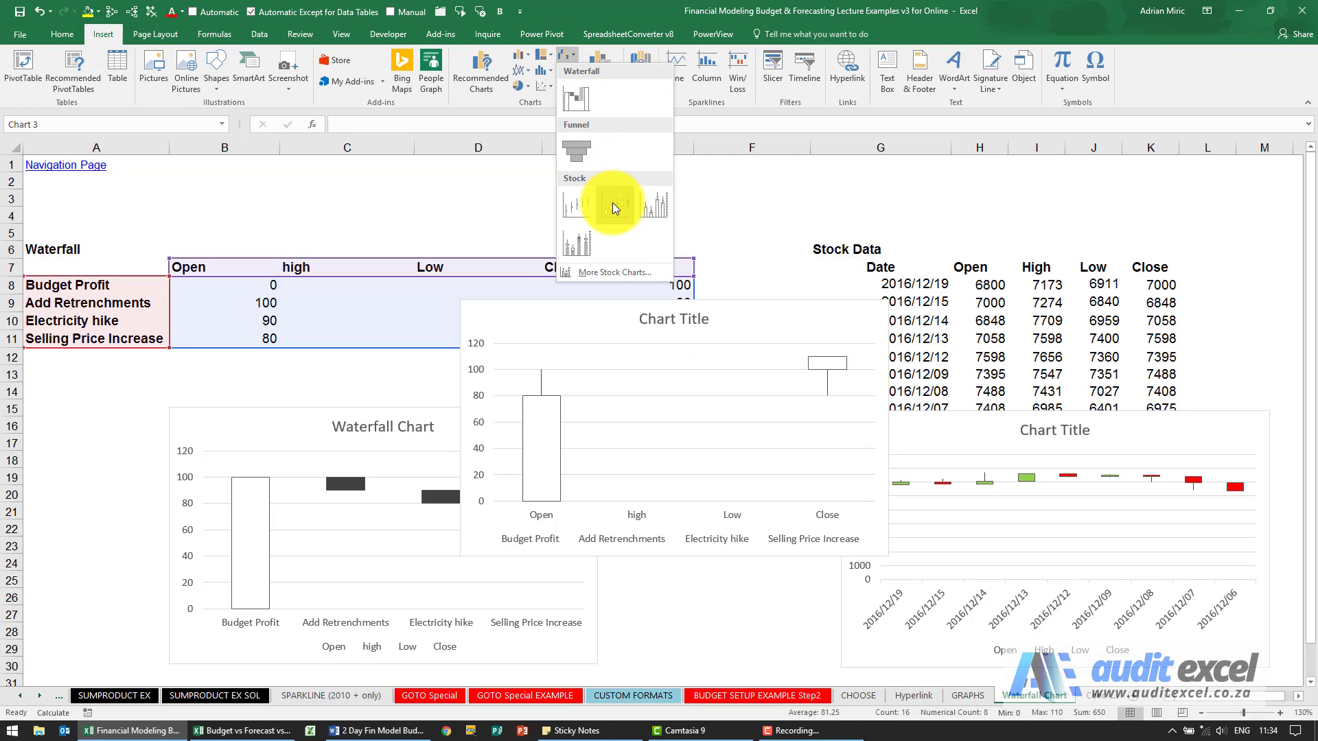
click(613, 203)
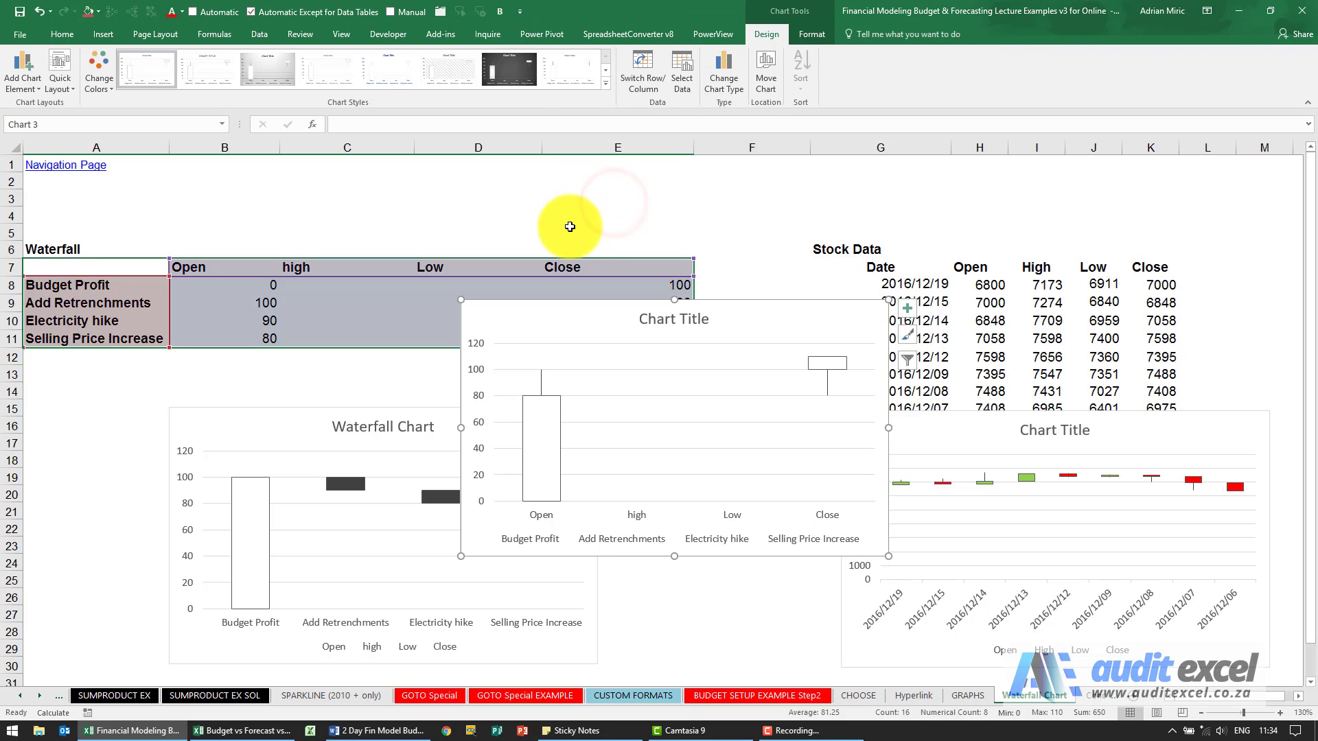
drag(794, 323, 508, 432)
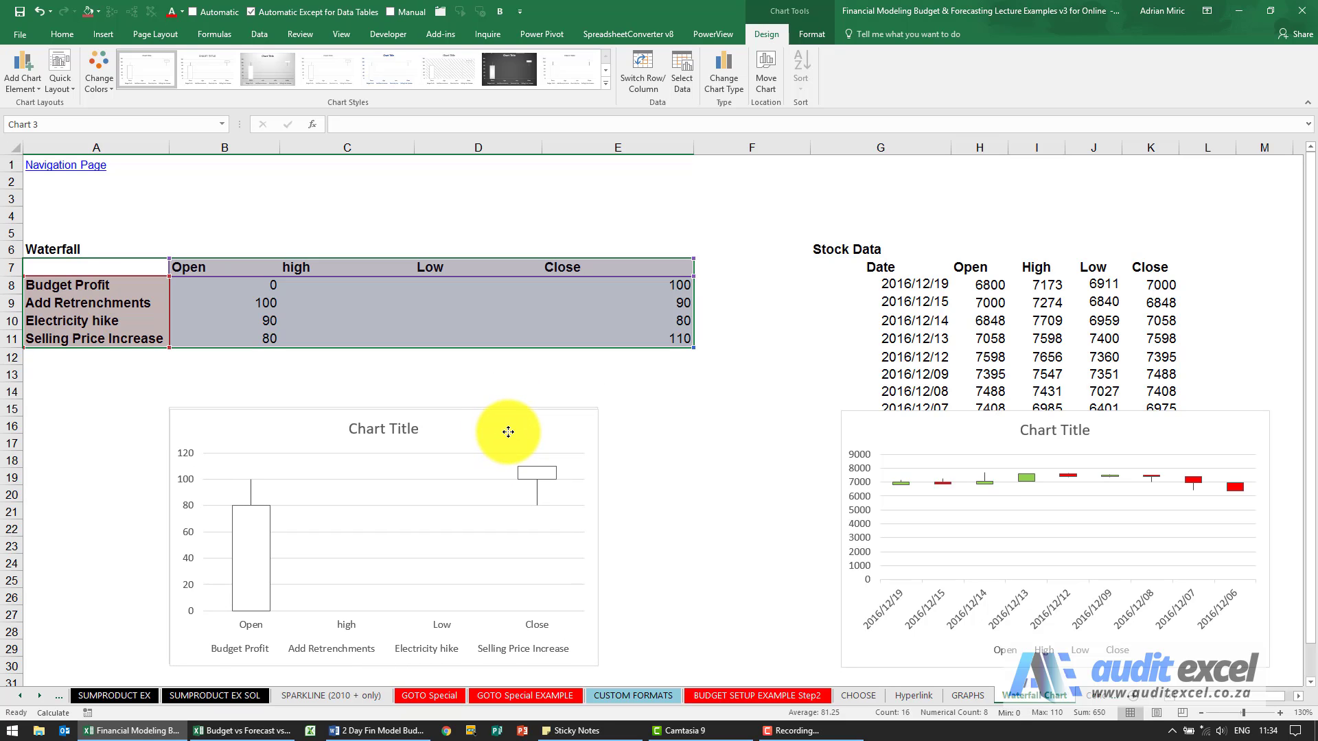
click(507, 431)
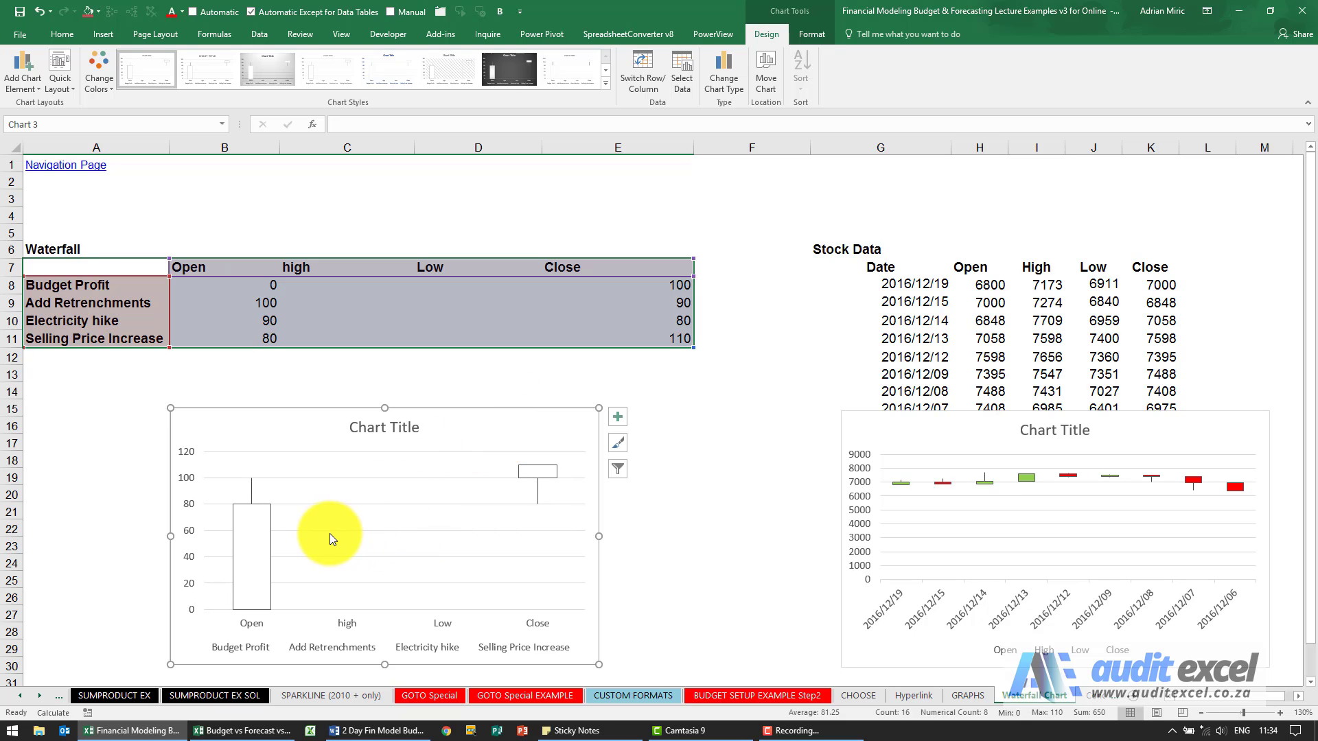
Step: Switch the new chart's rows and columns so the waterfall items form the categories, and delete its legend
click(644, 79)
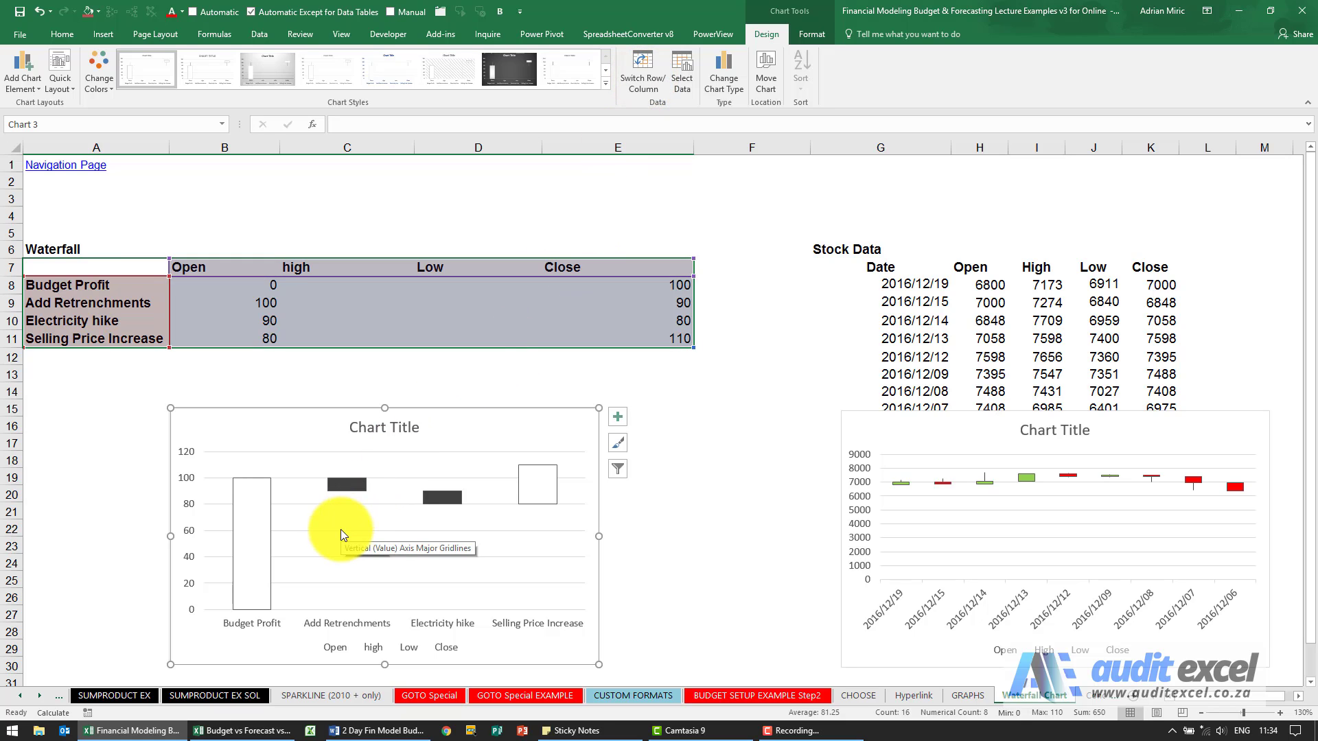
click(355, 647)
key(Delete)
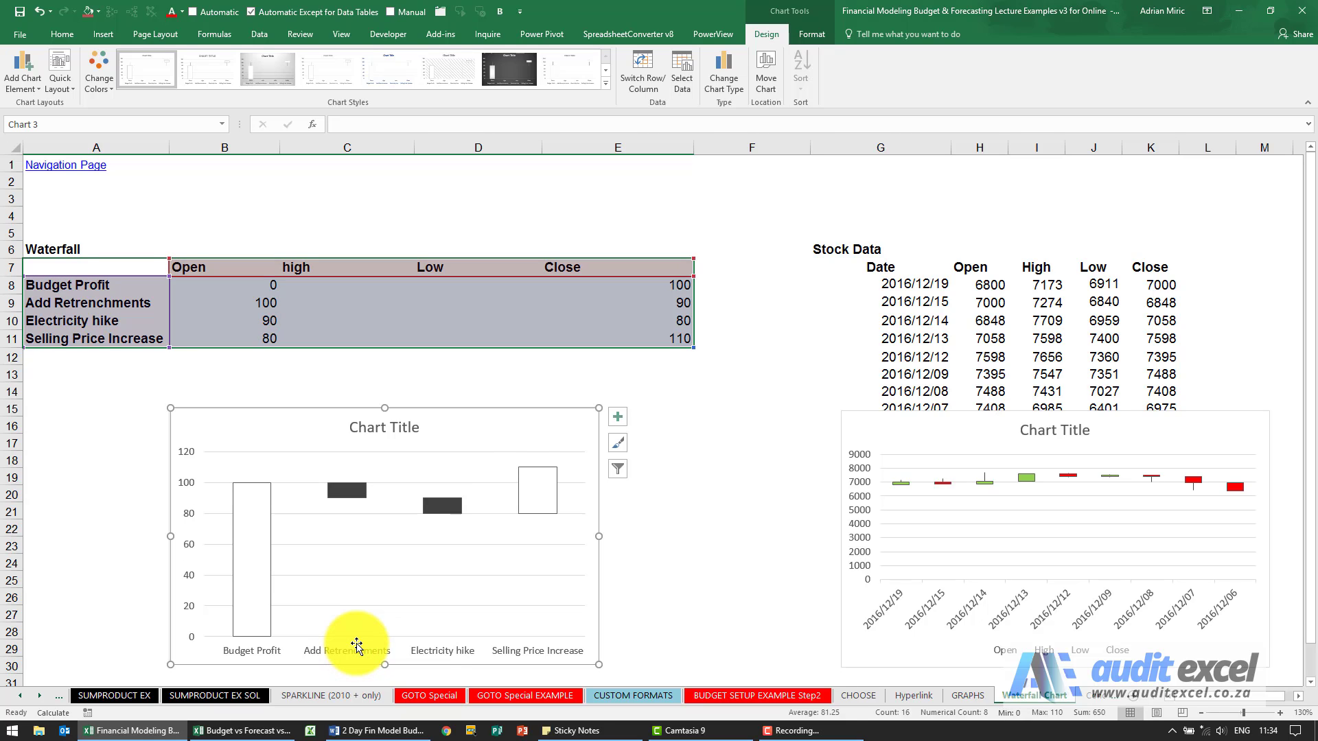
Step: Give the new waterfall chart's up bars a solid light green fill
right_click(251, 562)
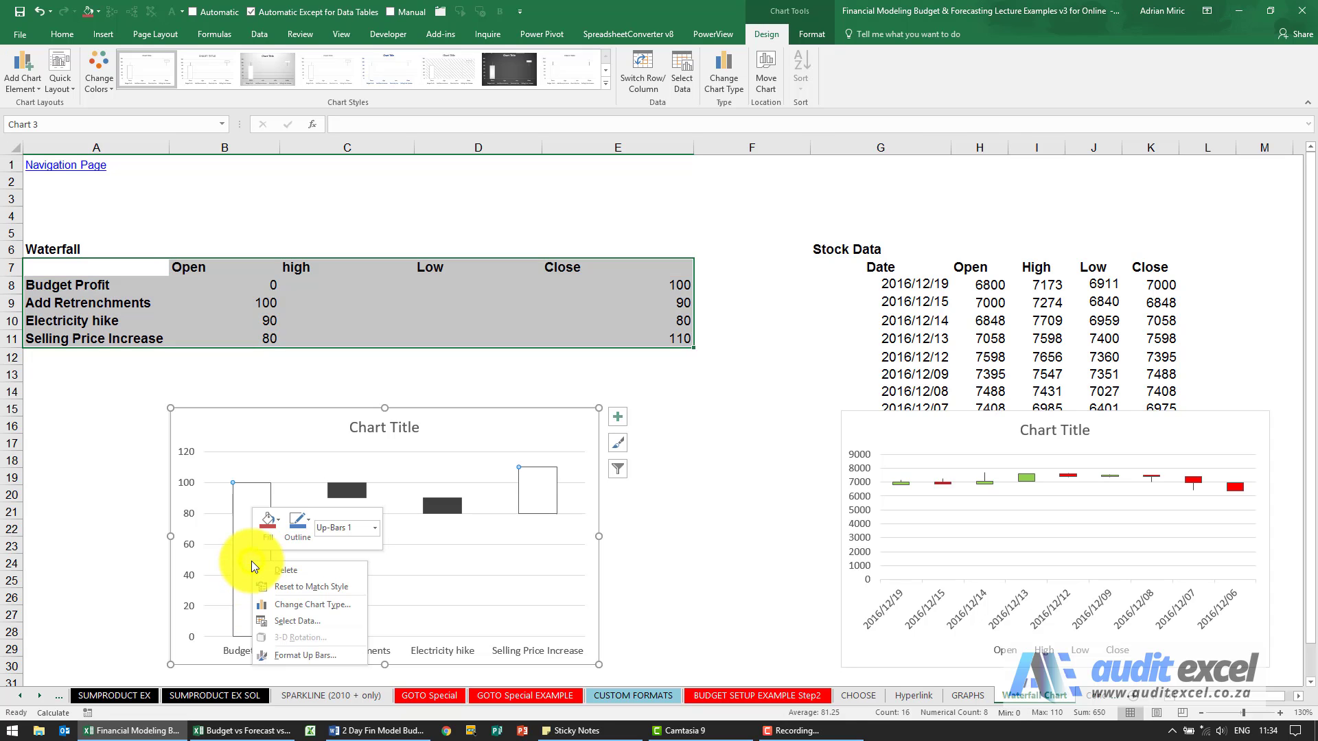
click(276, 521)
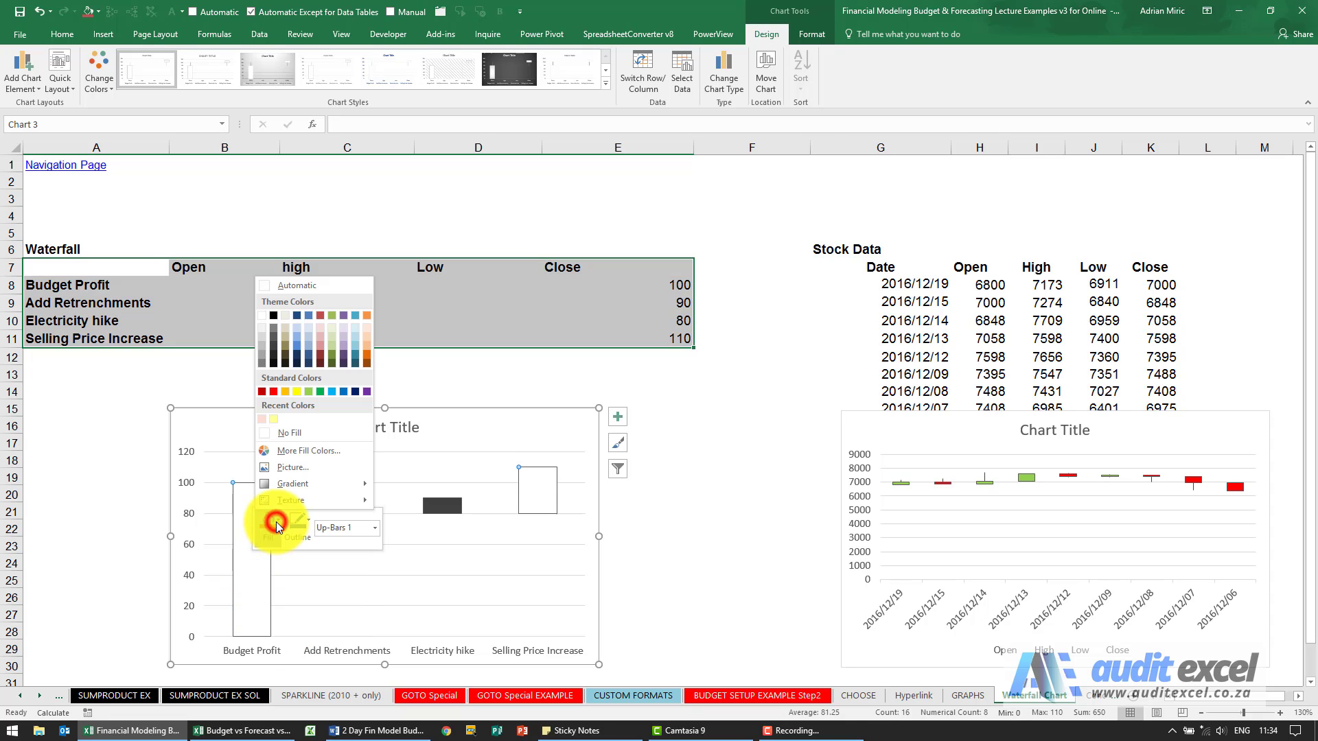
click(306, 393)
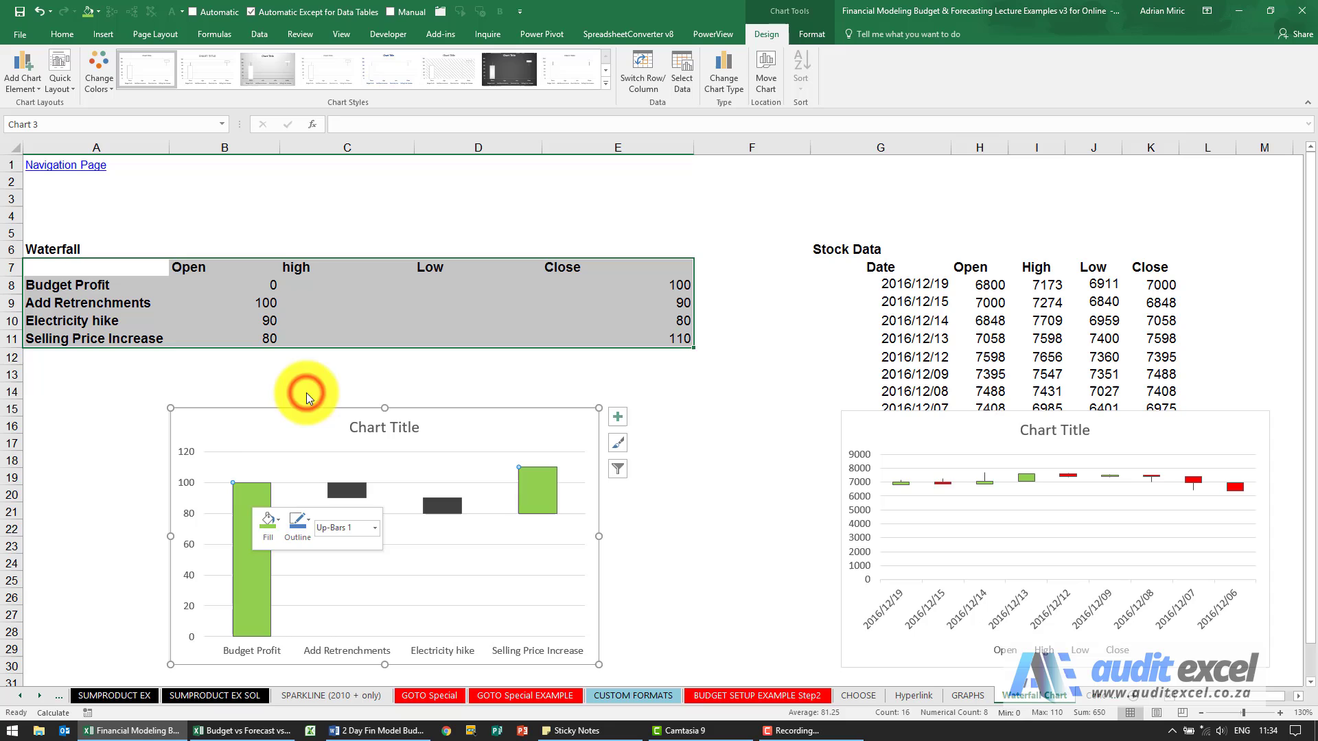
Step: Give the new waterfall chart's down bars a solid red fill and deselect the chart
right_click(345, 492)
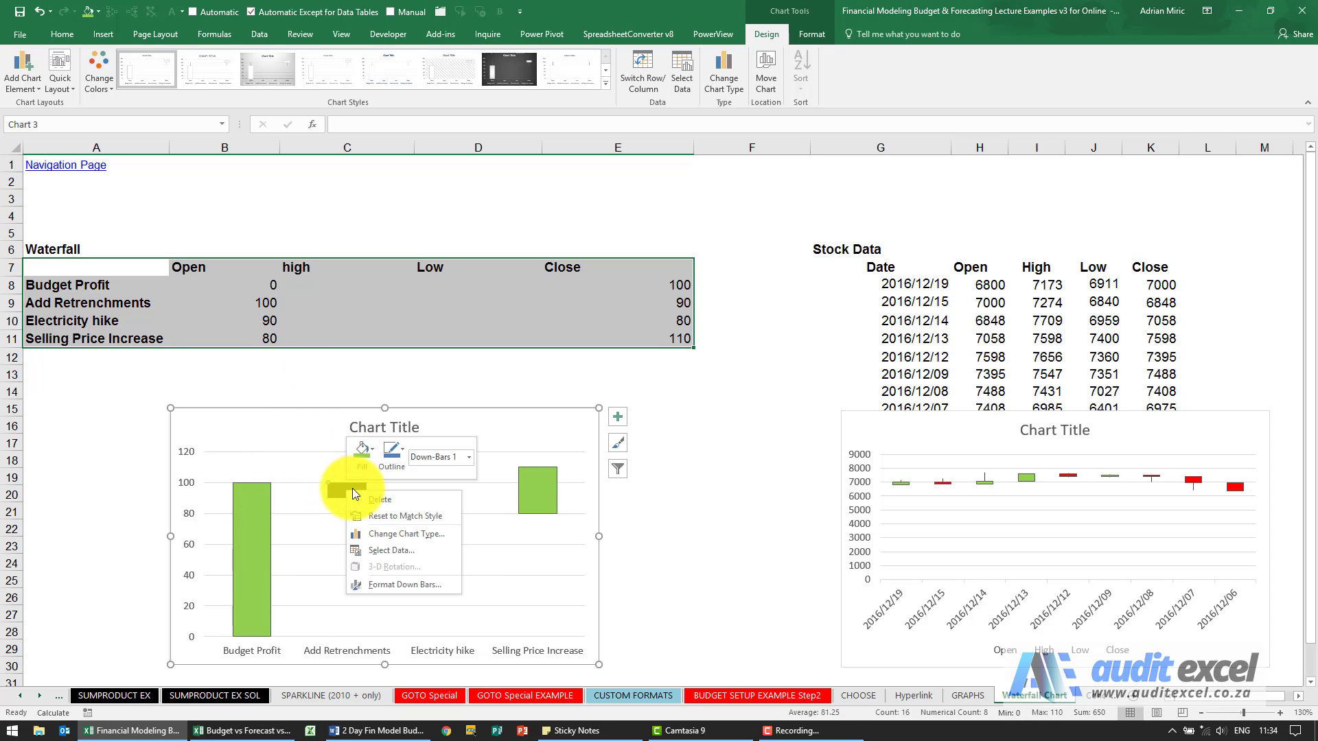
click(362, 451)
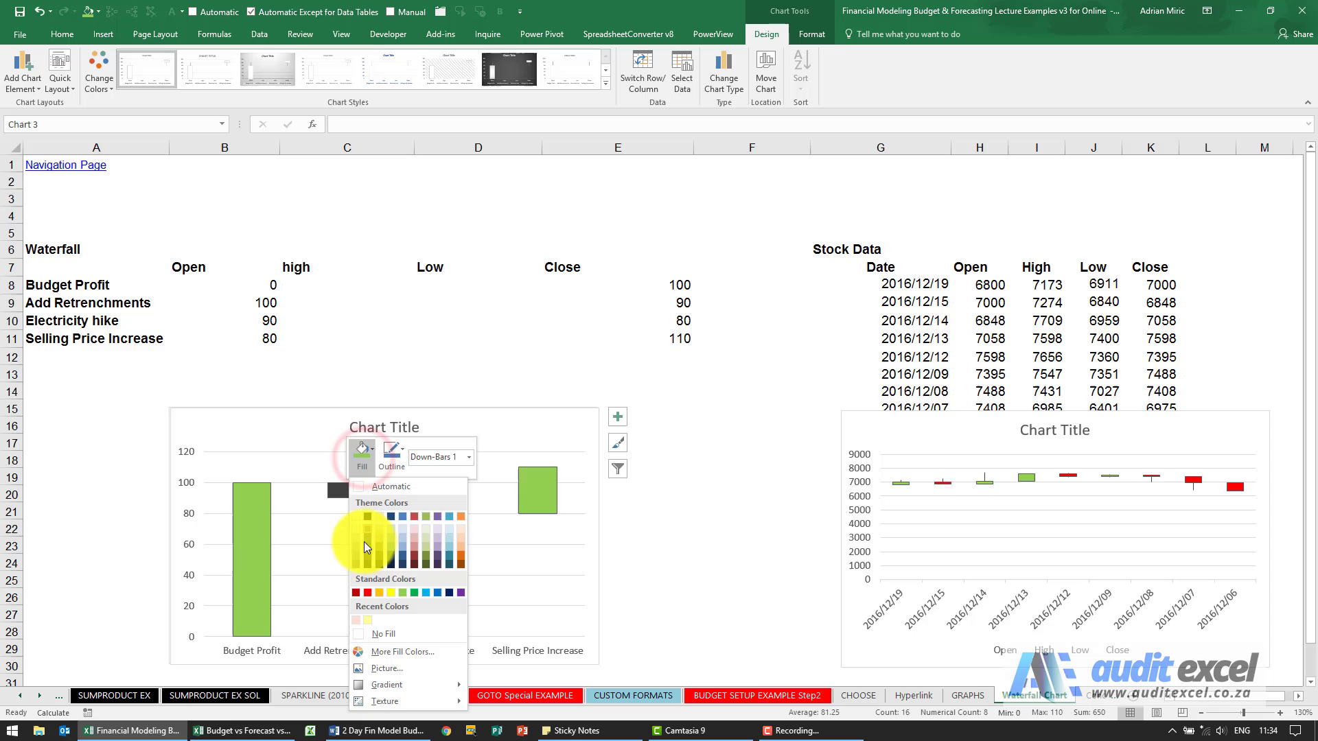
click(367, 592)
click(514, 373)
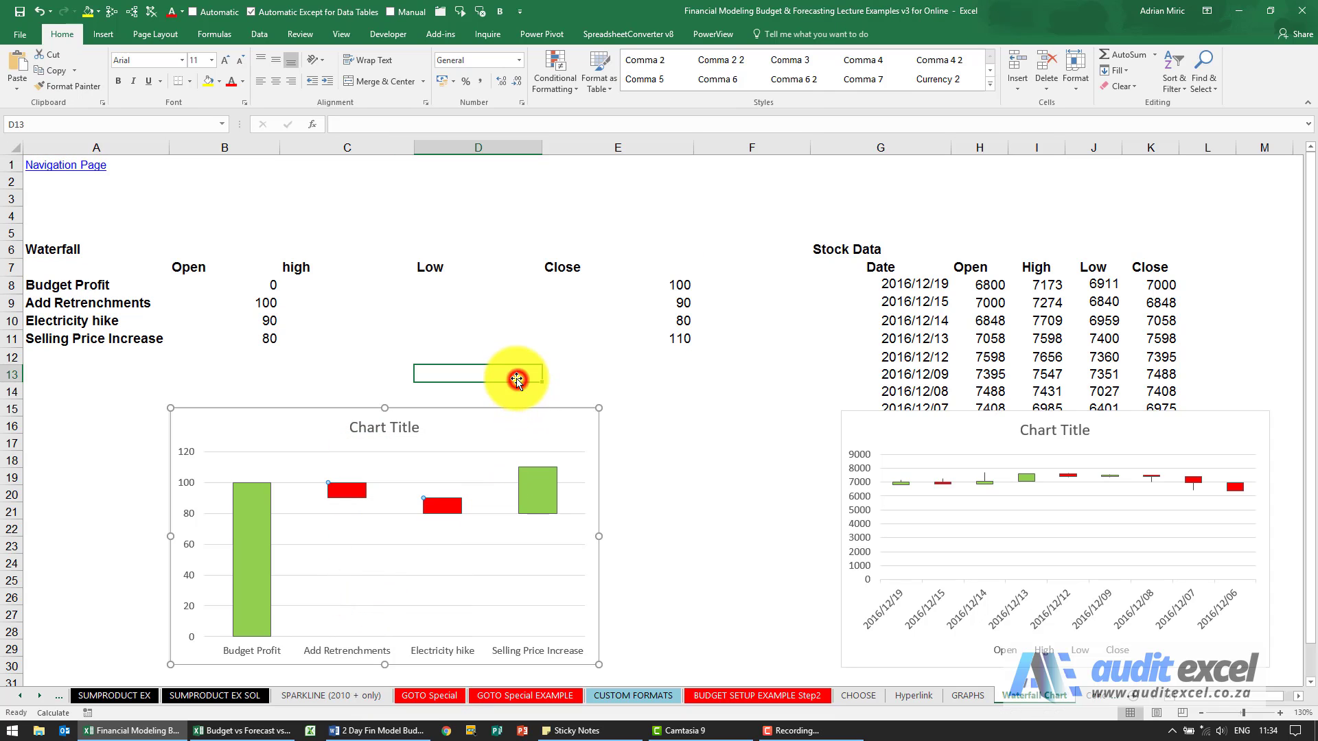